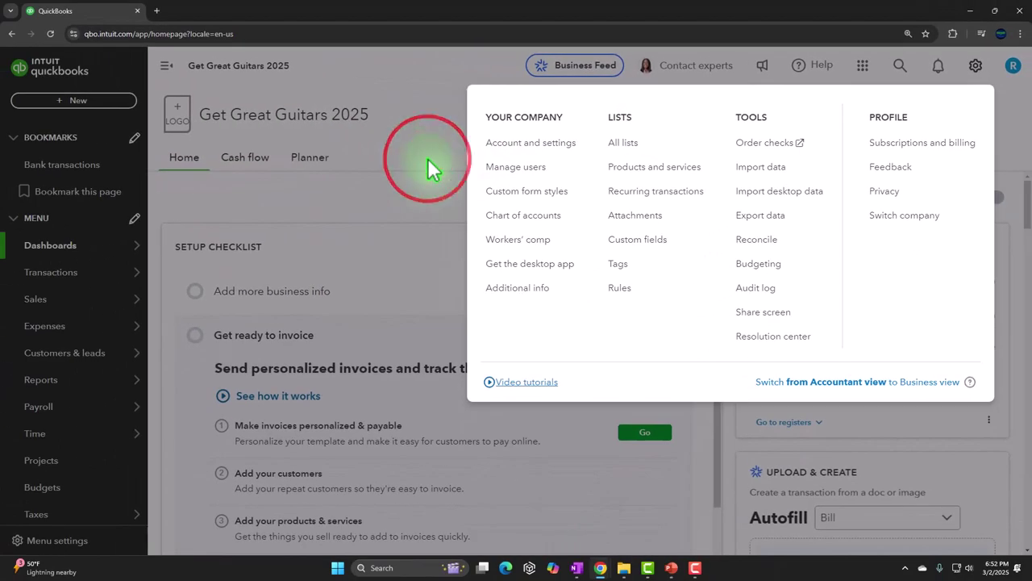
Step: Switch back to QuickBooks Online in Chrome and open the Balance Sheet and Profit and Loss favorite reports in new tabs
left_click(98, 188)
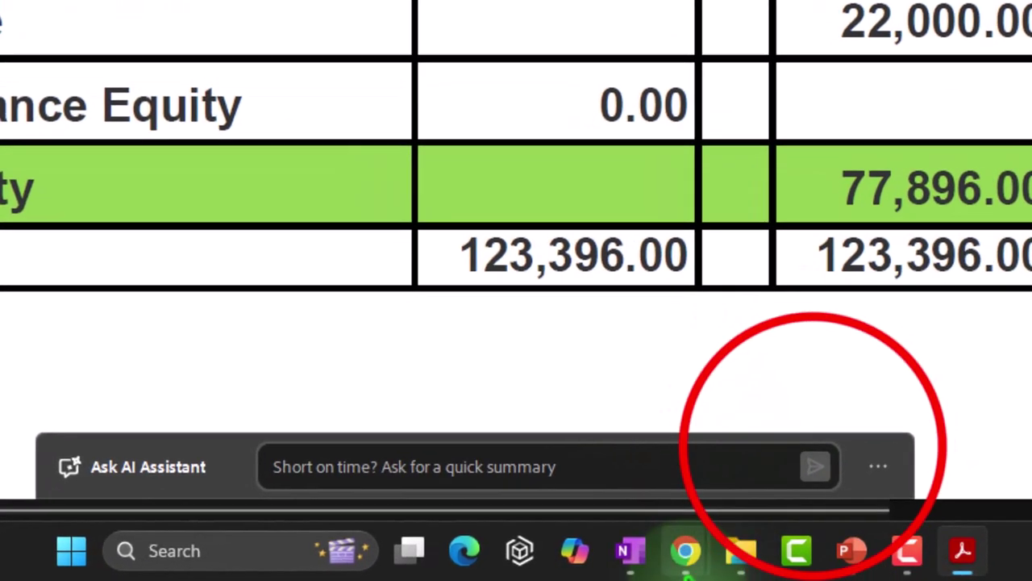
mouse_move(631, 561)
left_click(710, 504)
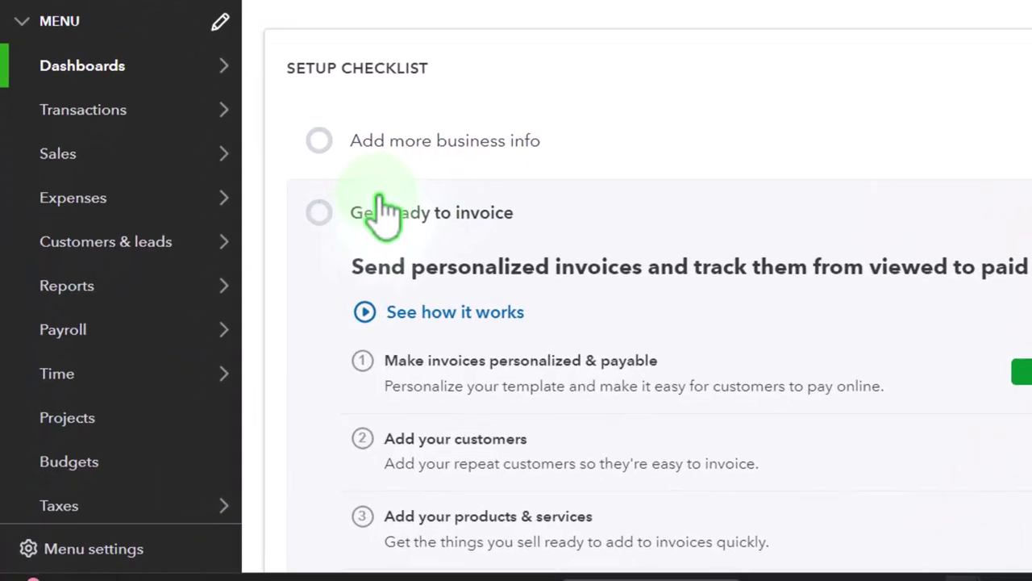
left_click(105, 294)
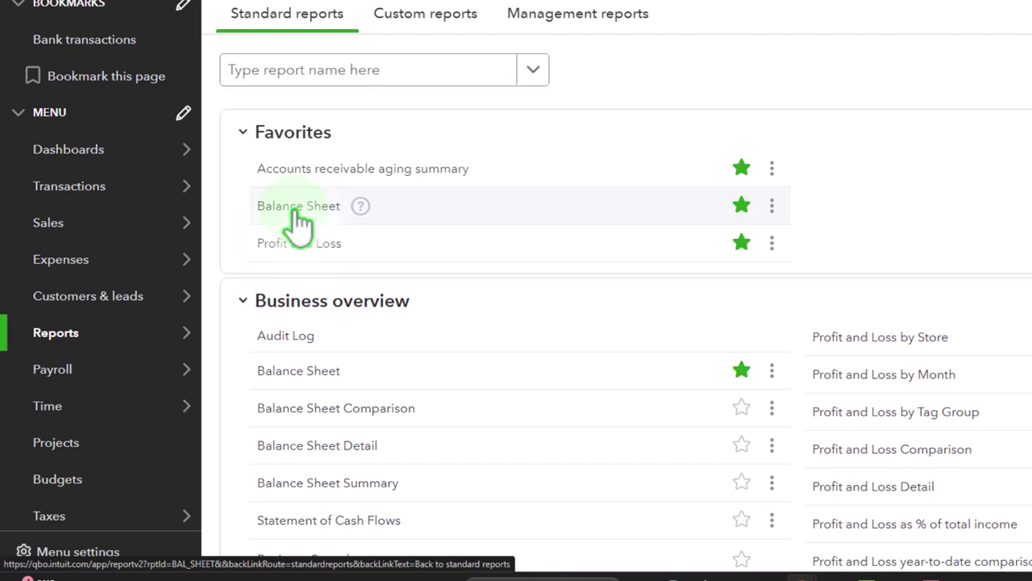
left_click(298, 225)
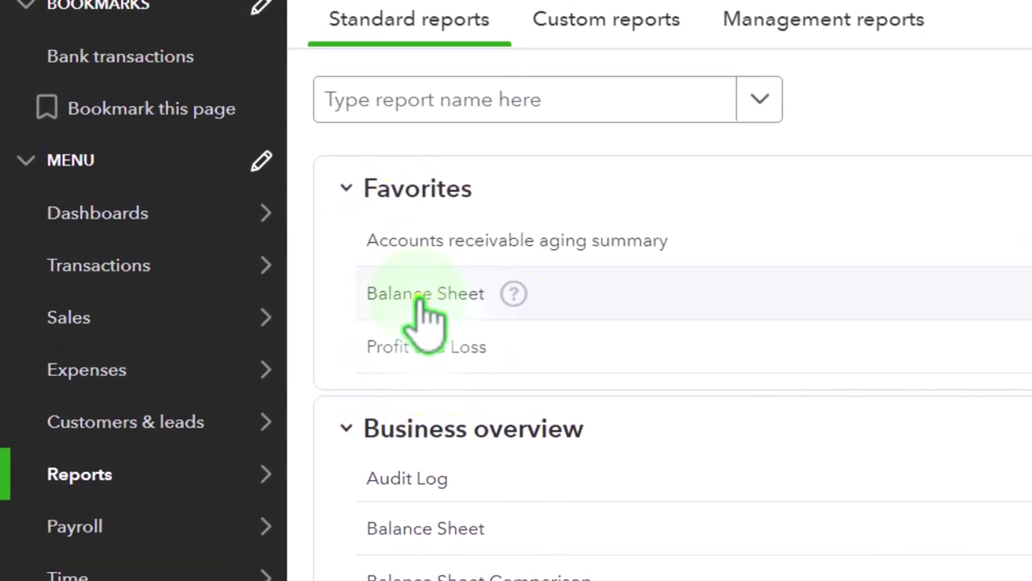
right_click(420, 300)
left_click(500, 325)
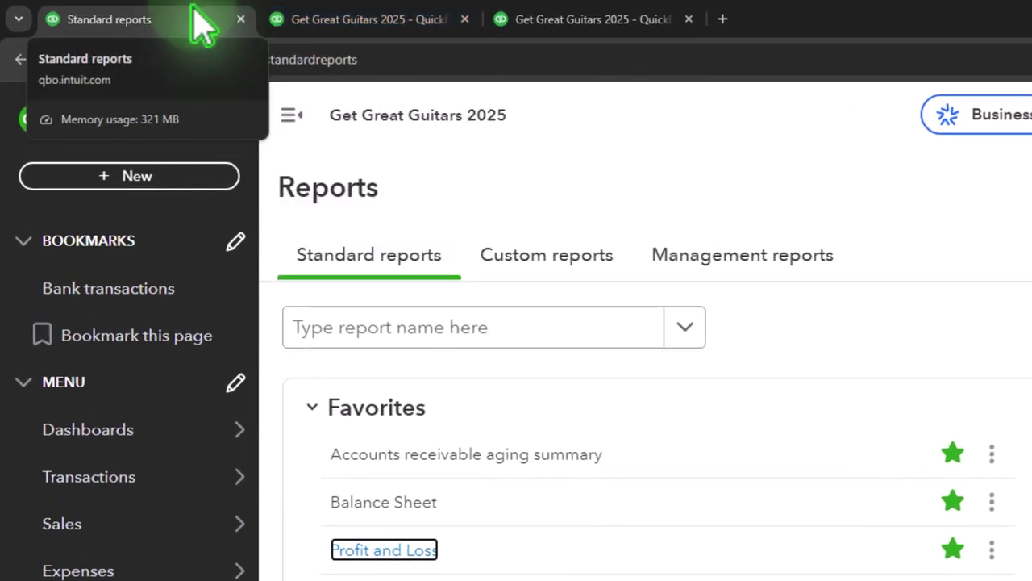
Step: Collapse the navigation on the Balance Sheet report and set its period from 01/01/2024 to 12/31/2025
left_click(311, 28)
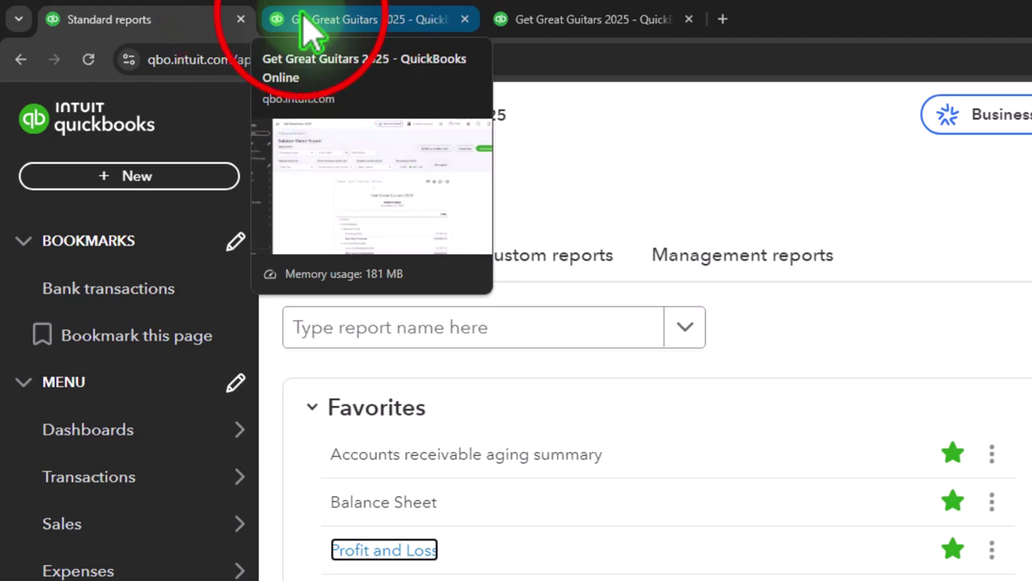
left_click(291, 113)
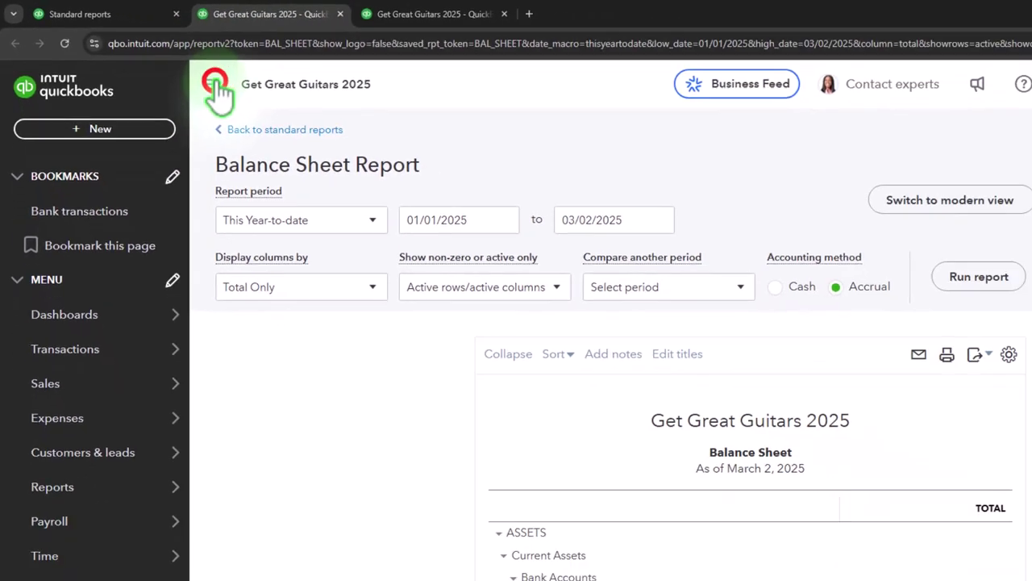
left_click(461, 220)
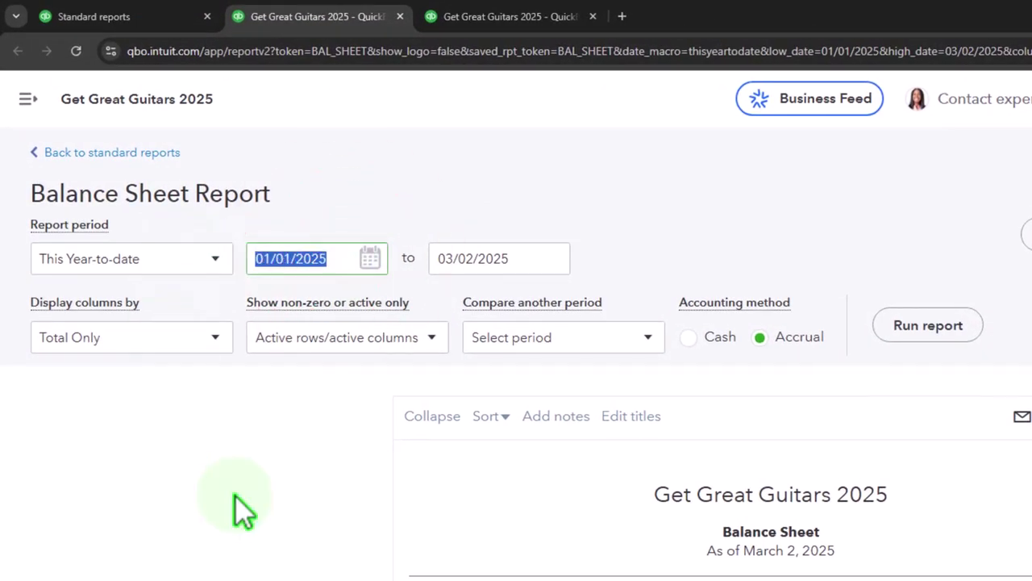
type("0101")
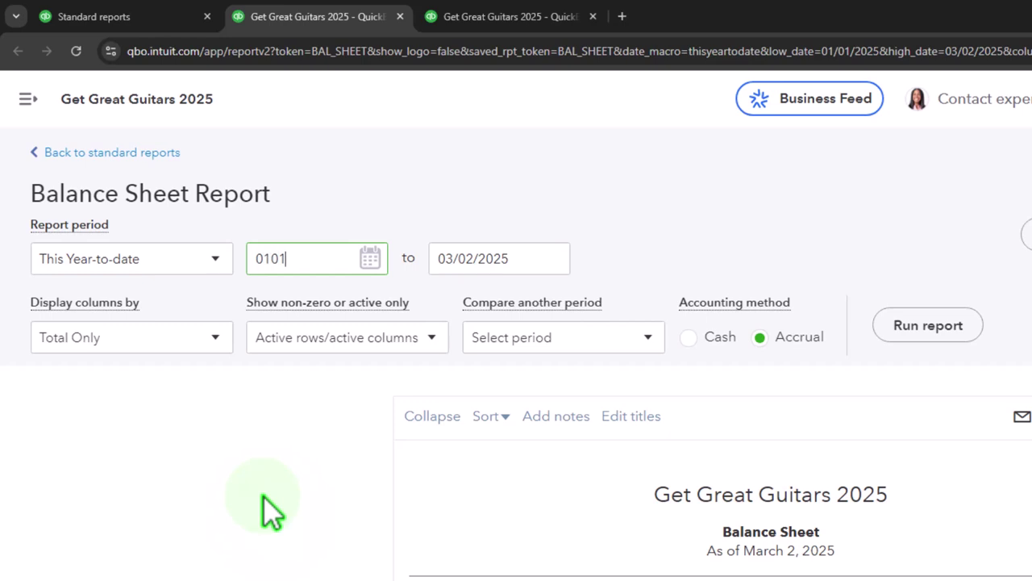
type("/01/2024")
key("Tab")
type("123")
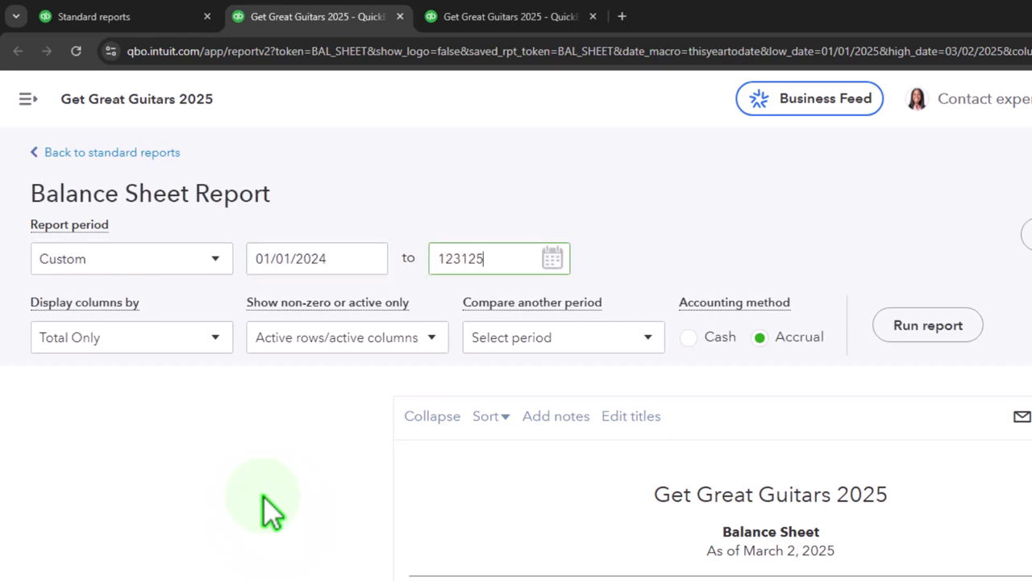
Step: Display the Balance Sheet columns by Years and run the report
left_click(213, 338)
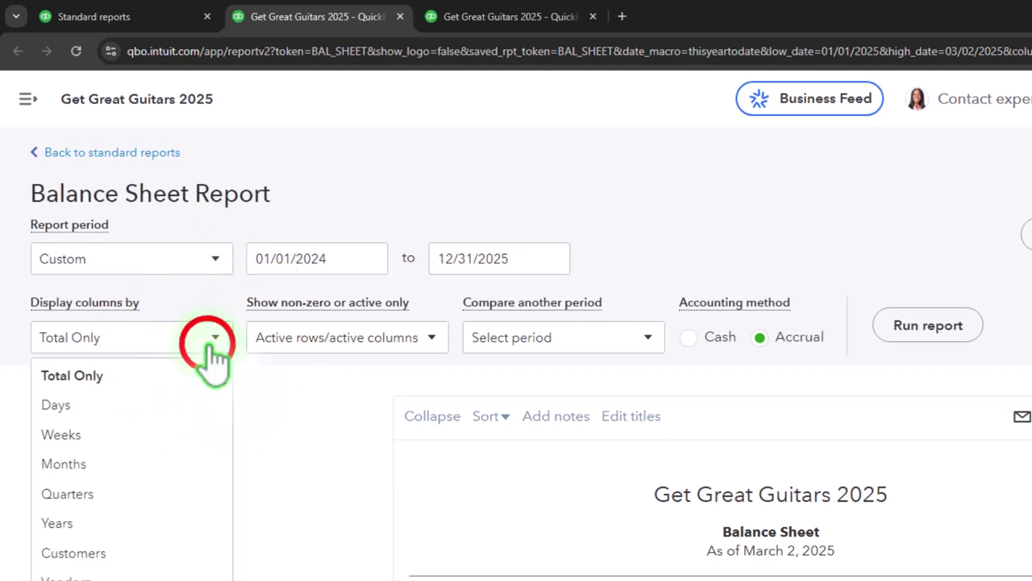
left_click(157, 524)
left_click(928, 325)
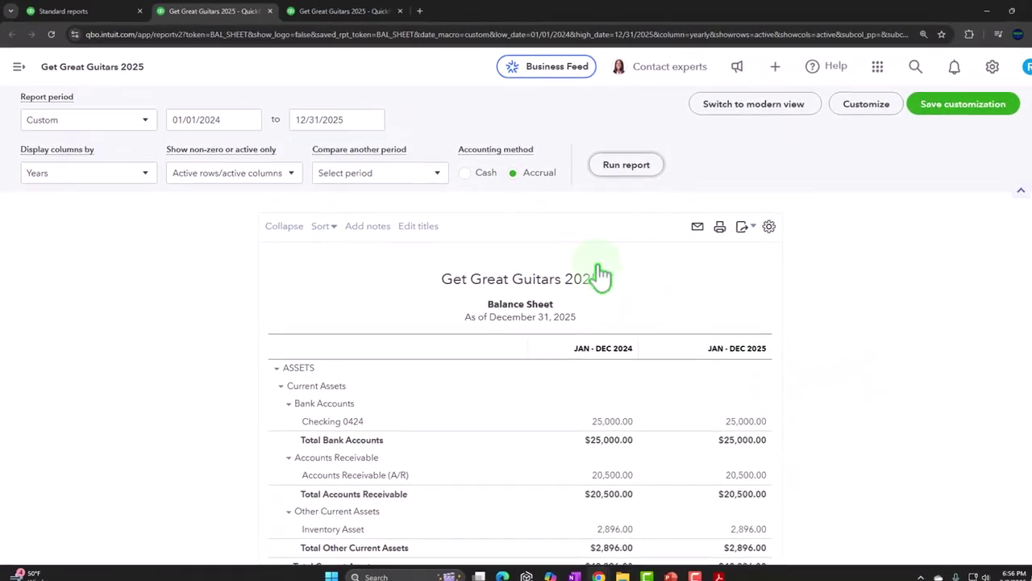
Step: Collapse the navigation on the Profit and Loss report and set its period from 01/01/2024 to 12/31/2025
left_click(335, 10)
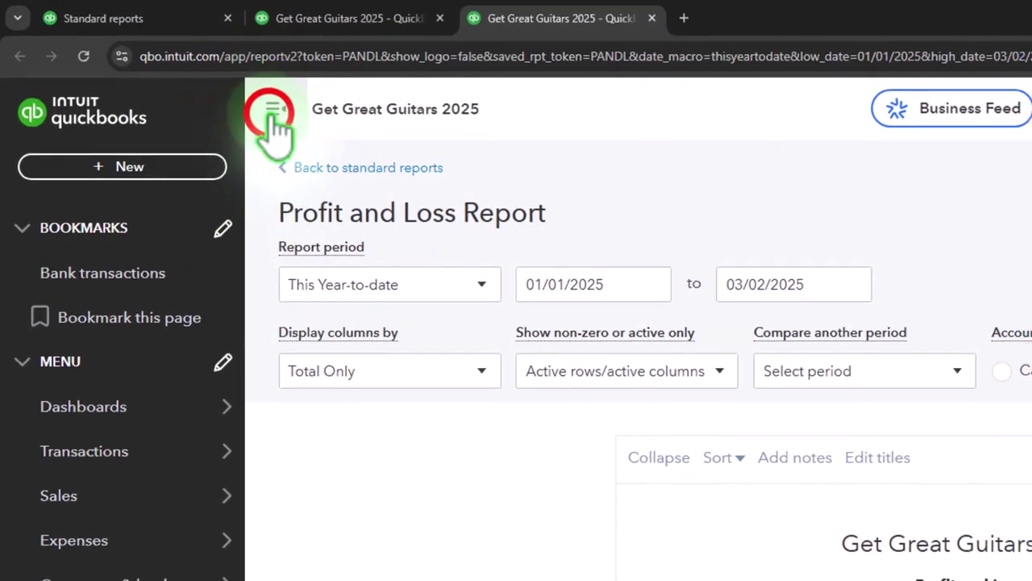
left_click(202, 80)
left_click(223, 173)
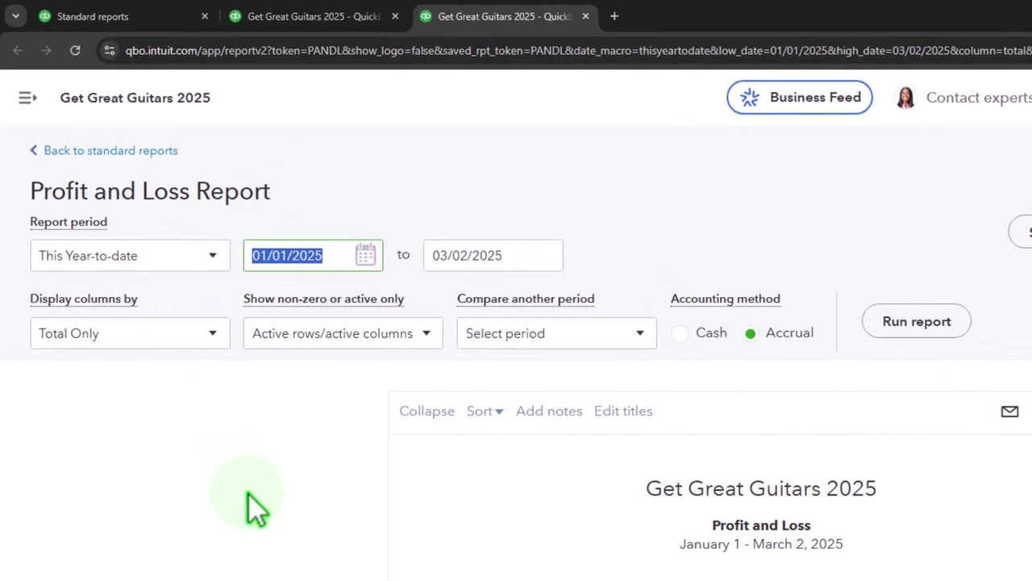
type("01/01/2")
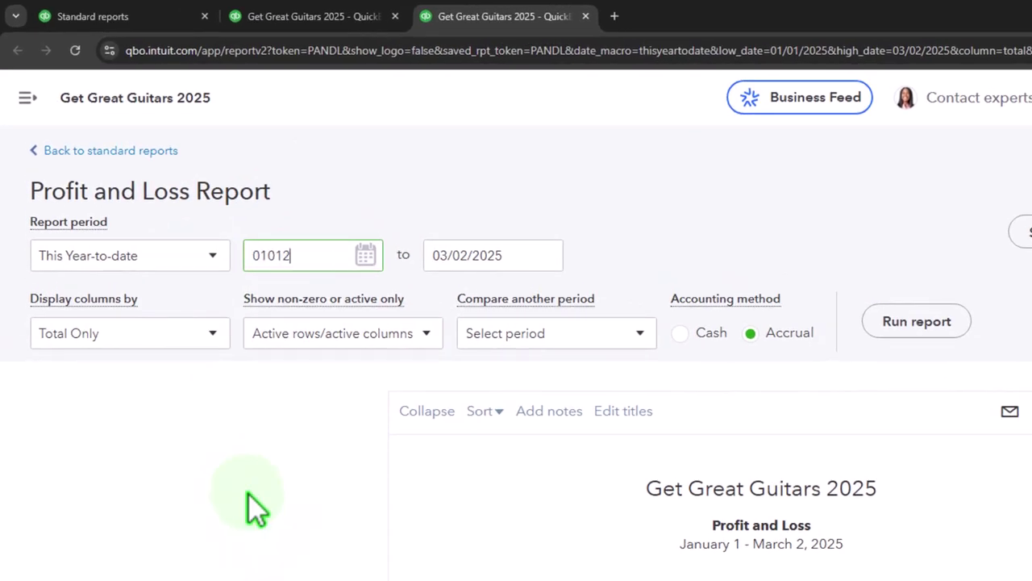
type("024")
key("Tab")
type("12/31/2025")
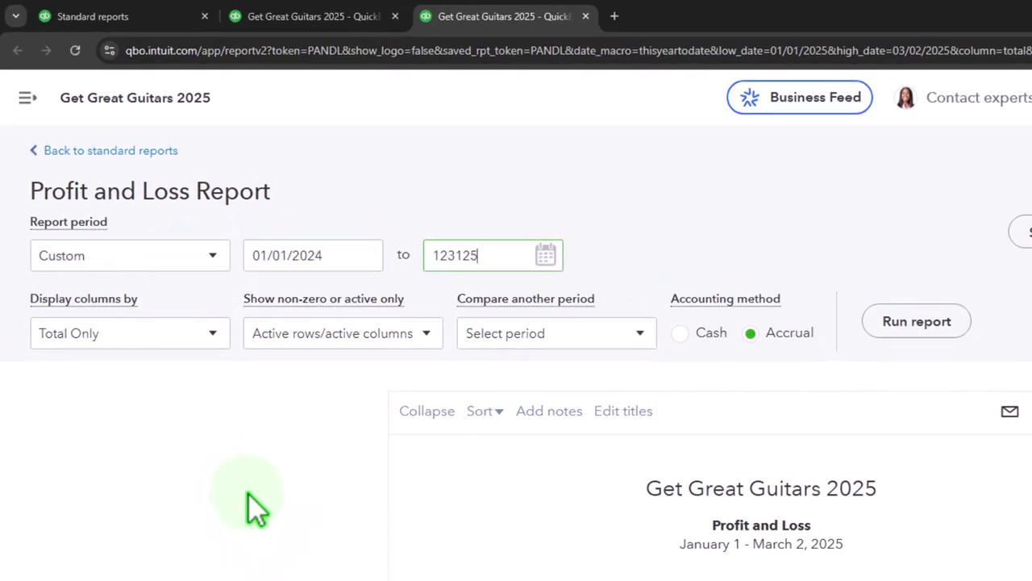
Step: Display the Profit and Loss columns by Years and run the report
left_click(229, 344)
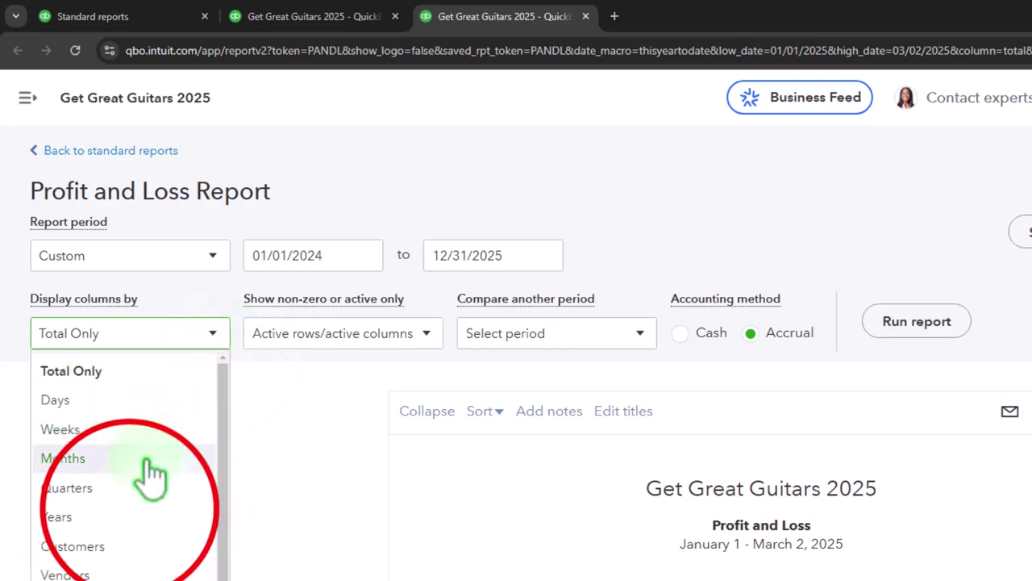
left_click(129, 516)
left_click(896, 331)
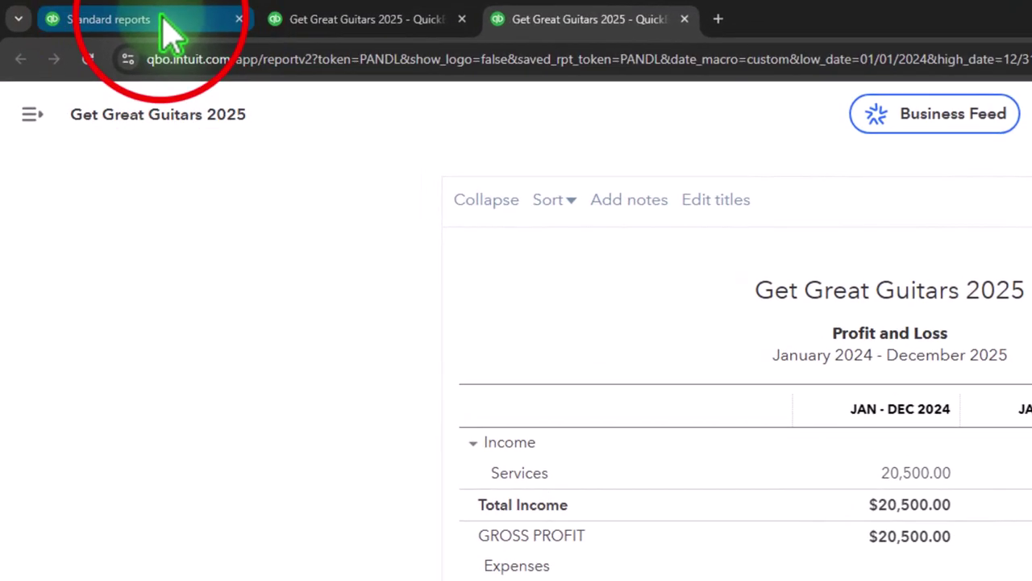
Step: Return to the standard reports tab, open the Chart of accounts and collapse the navigation
left_click(161, 19)
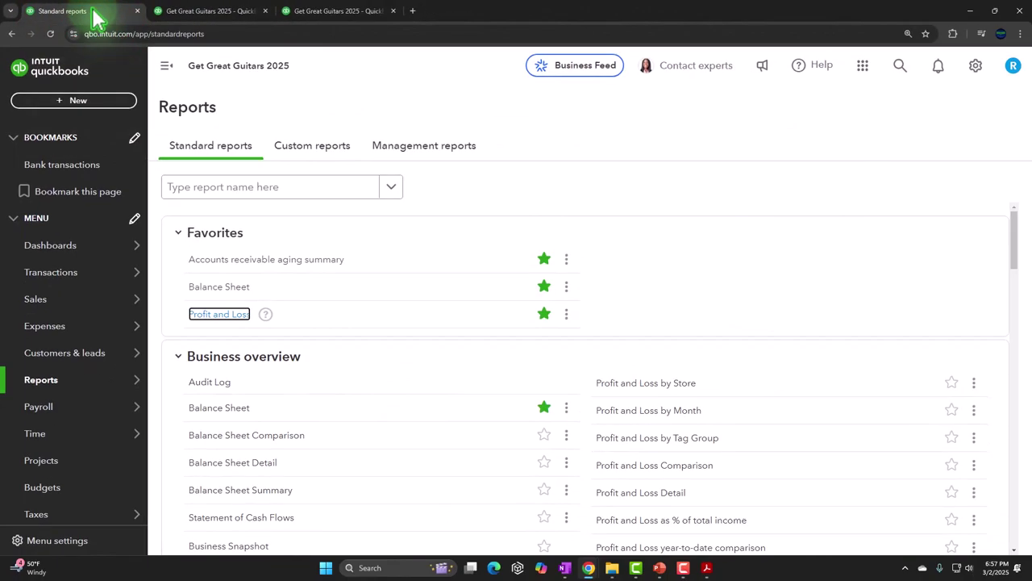
mouse_move(78, 256)
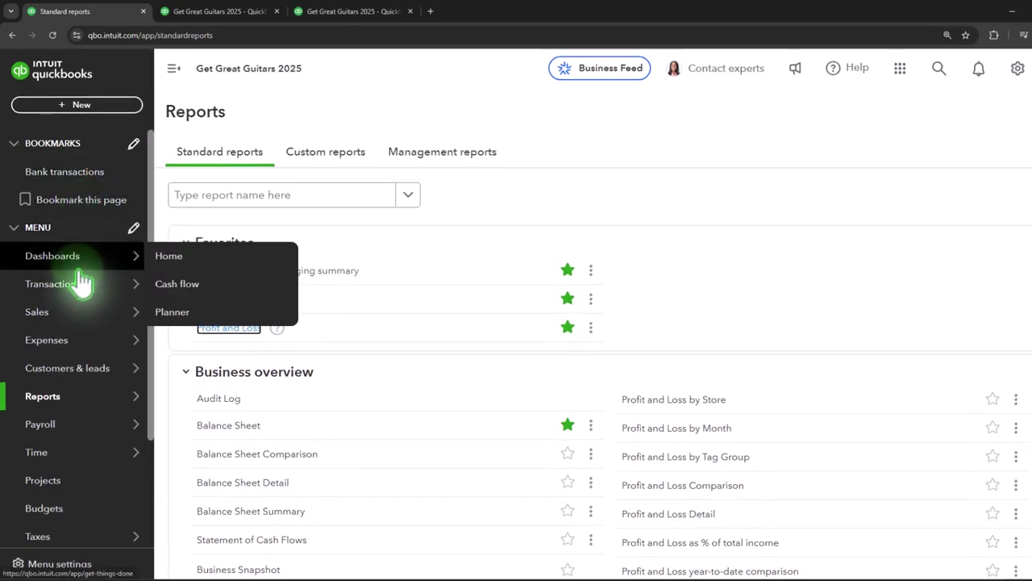
mouse_move(63, 287)
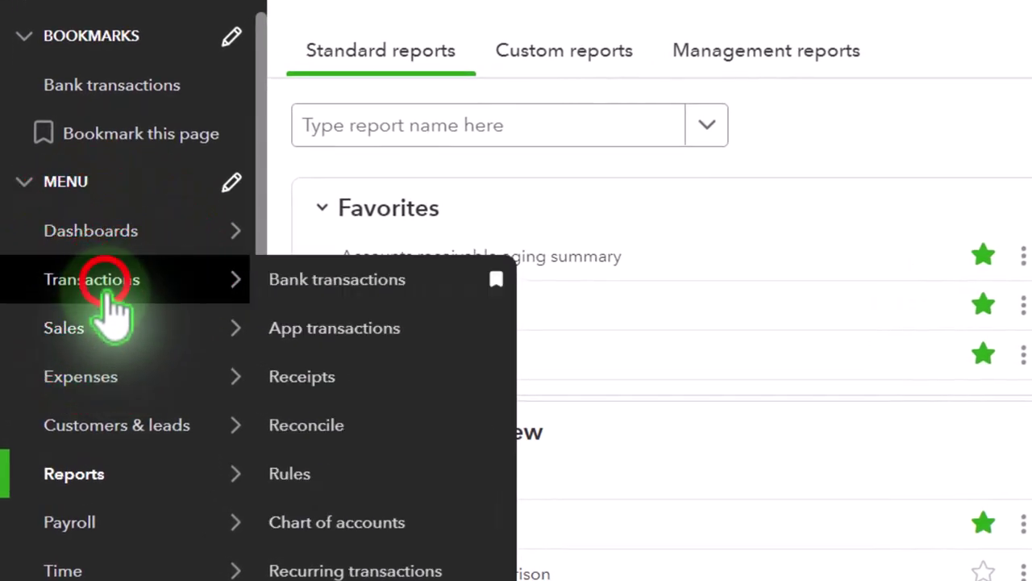
left_click(106, 292)
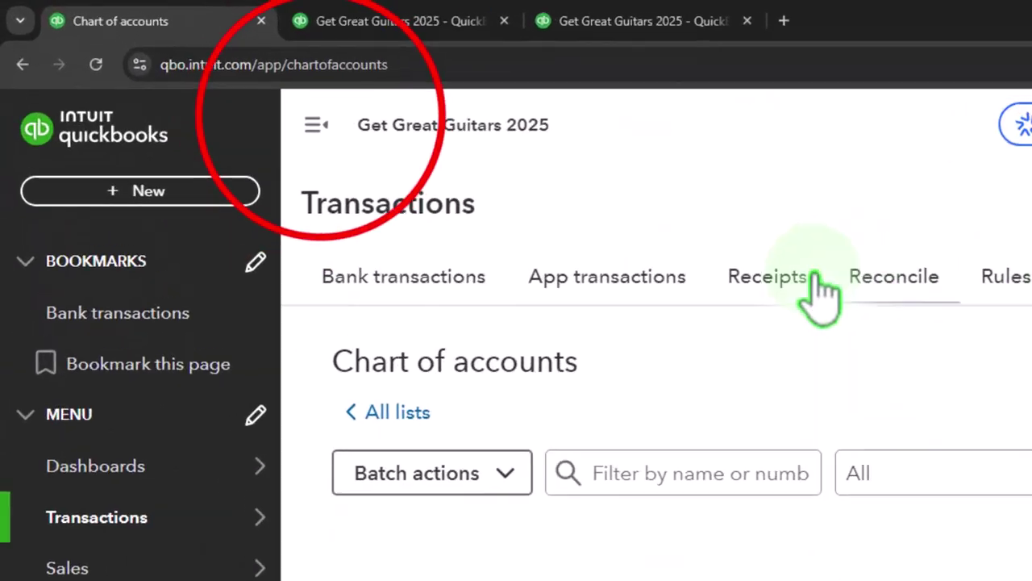
left_click(316, 124)
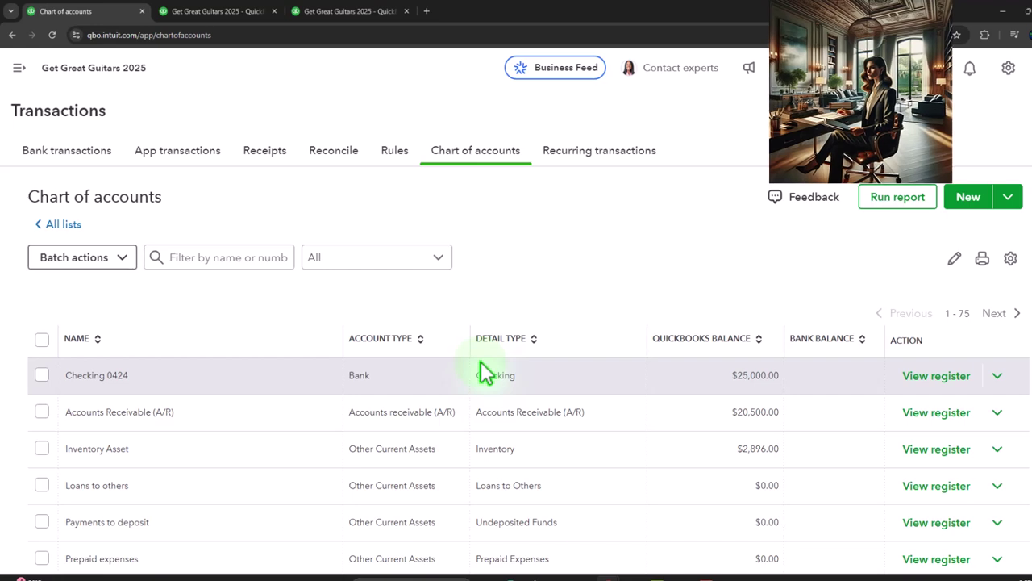
Step: Review the names, account types and detail types in the chart of accounts from assets through expenses, including the checking account's available actions
scroll(481, 363, "down", 2)
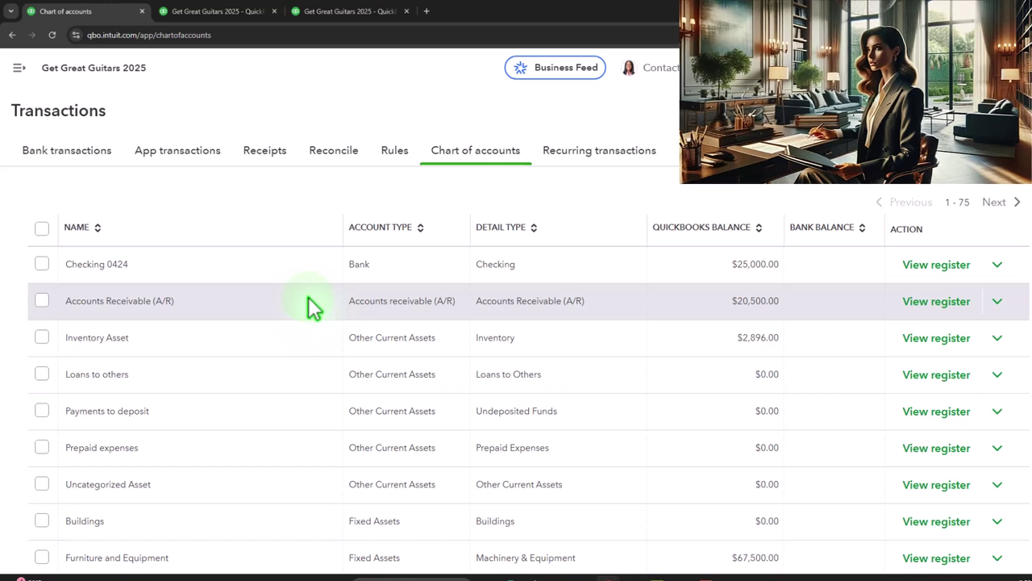
left_click(998, 265)
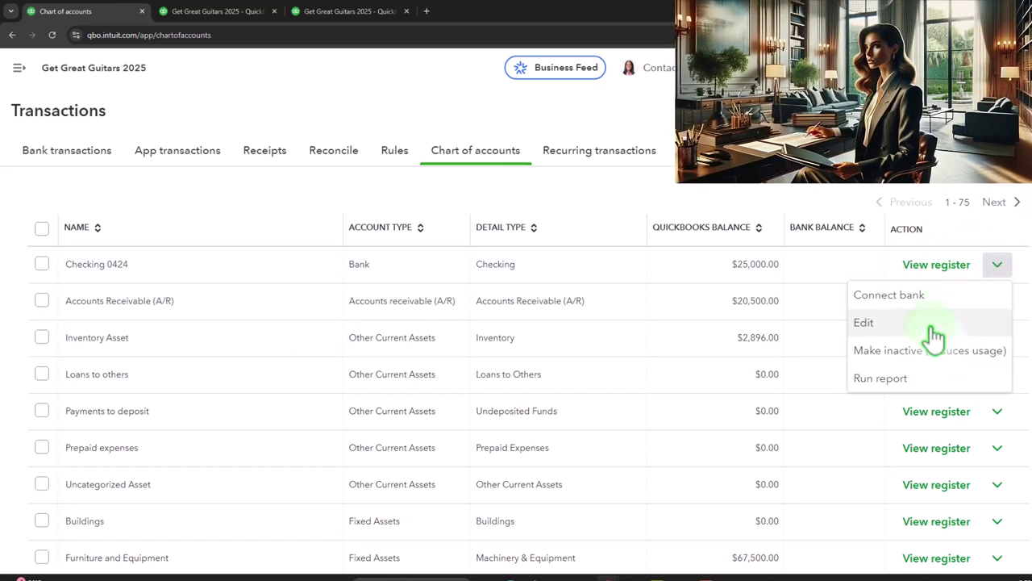
left_click(1031, 302)
left_click(1031, 303)
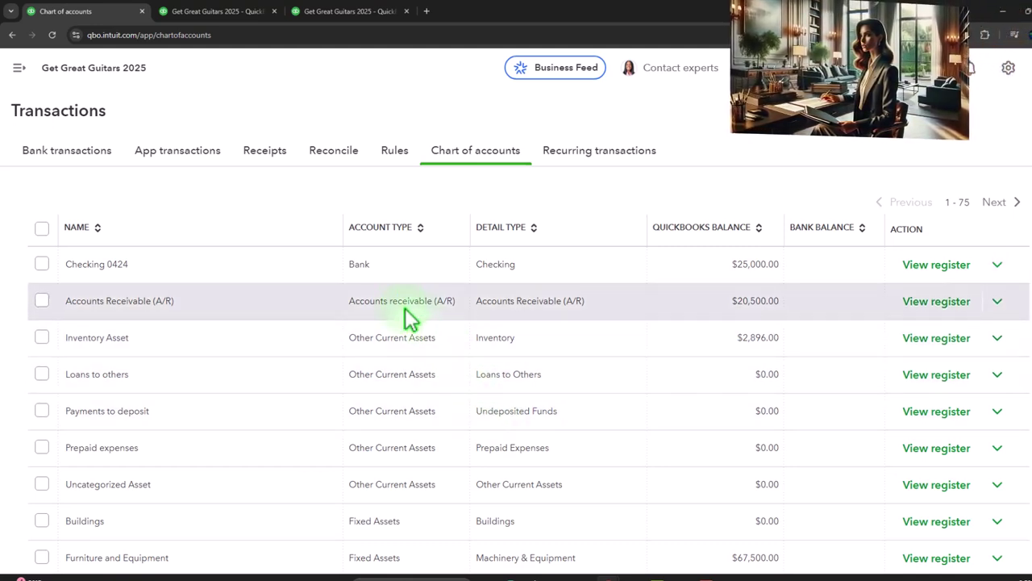
scroll(373, 272, "down", 5)
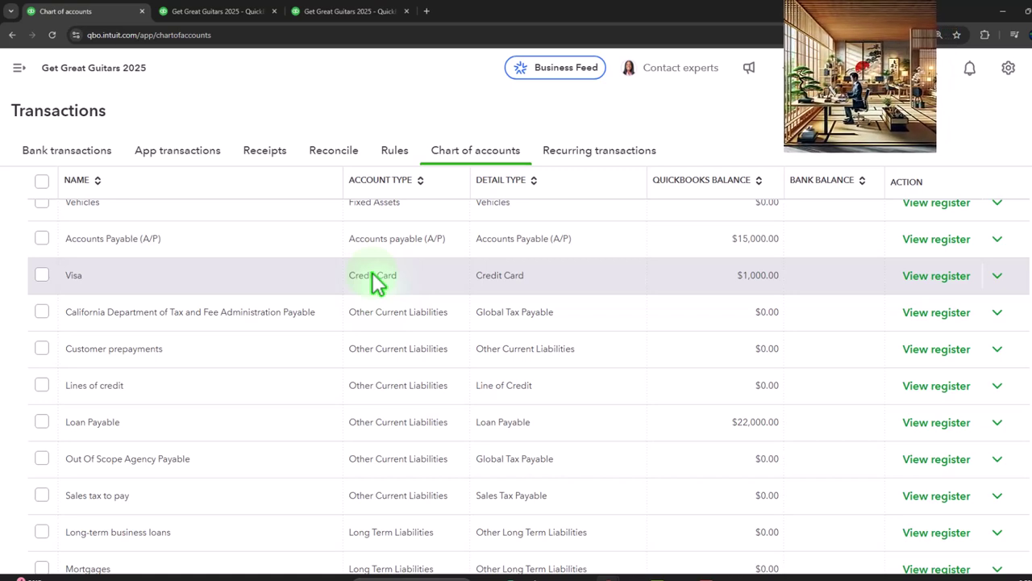
scroll(396, 347, "down", 6)
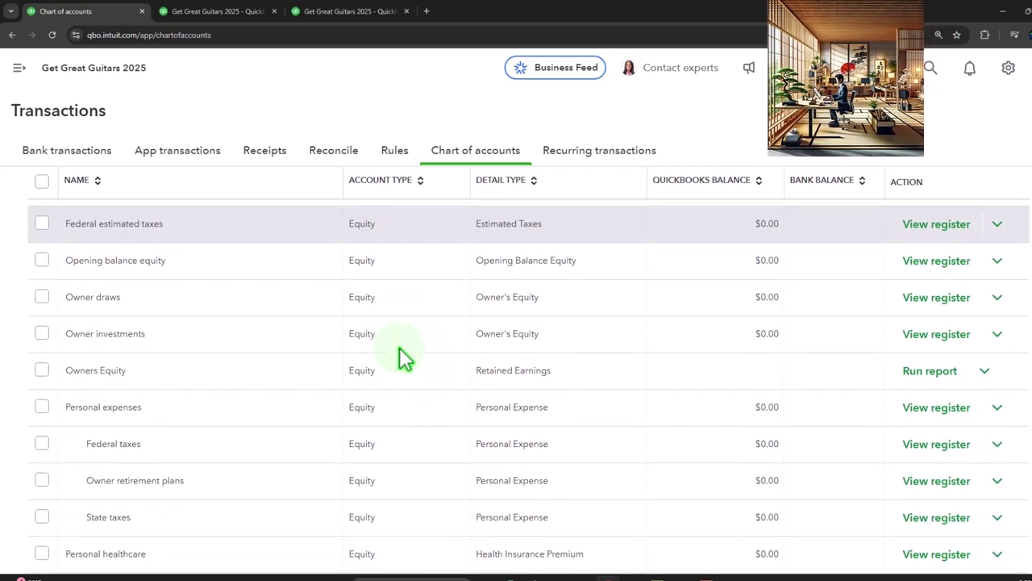
scroll(401, 352, "down", 6)
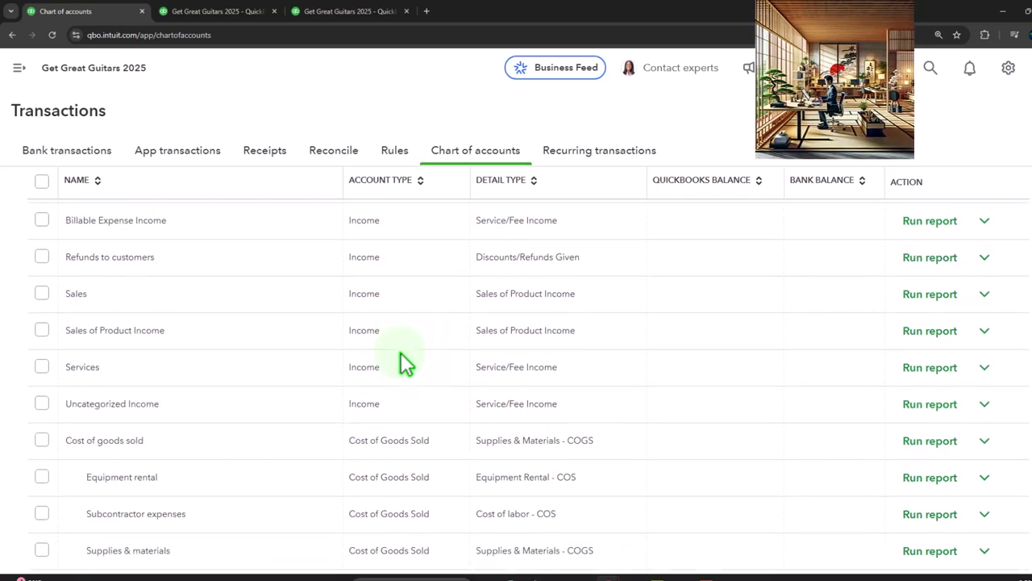
scroll(401, 352, "down", 4)
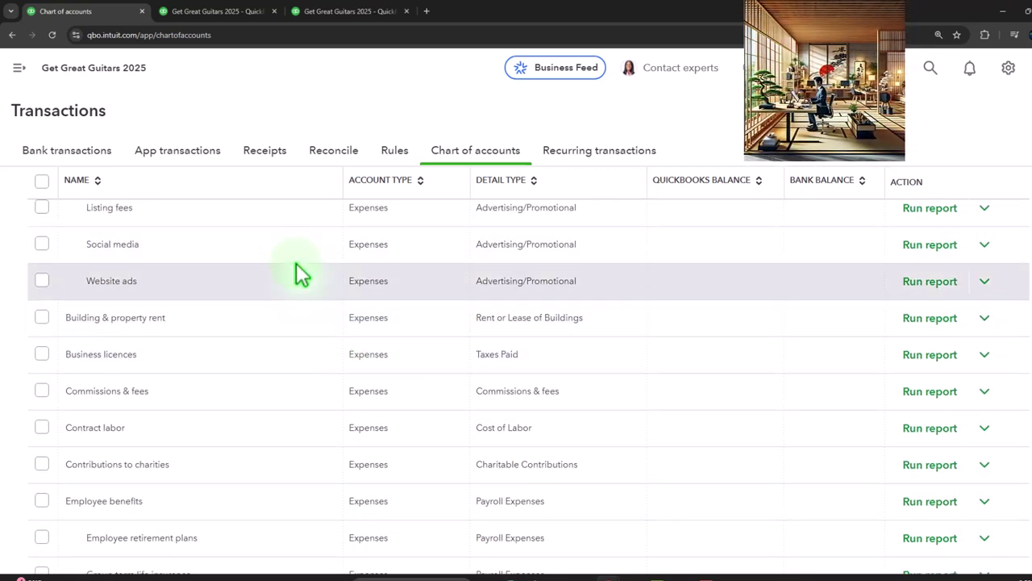
scroll(296, 266, "down", 1)
scroll(296, 269, "down", 1)
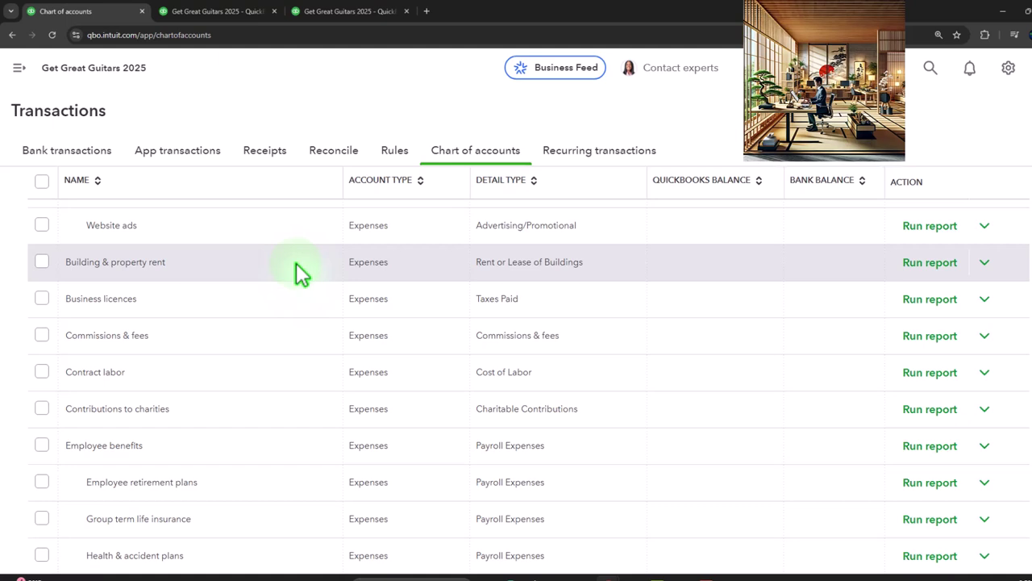
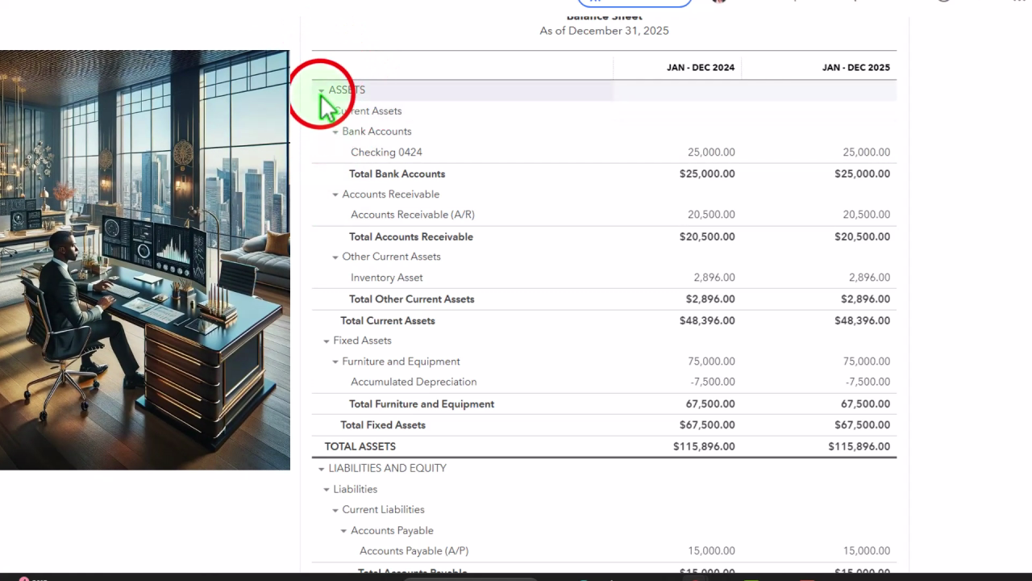
Step: Collapse the Assets, Liabilities and Equity sections of the Balance Sheet to compare them, and re-expand Assets
left_click(321, 91)
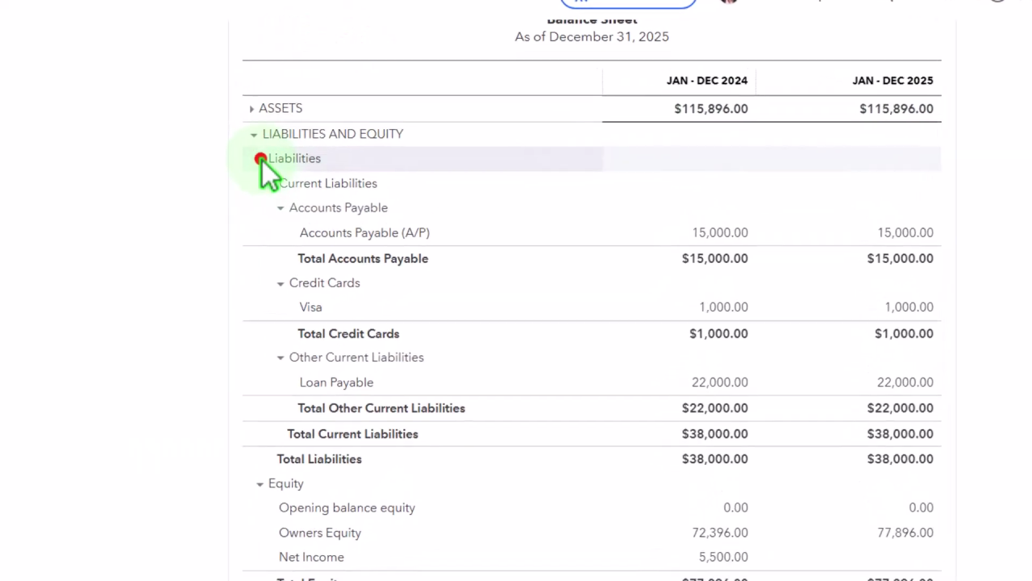
left_click(260, 159)
left_click(260, 367)
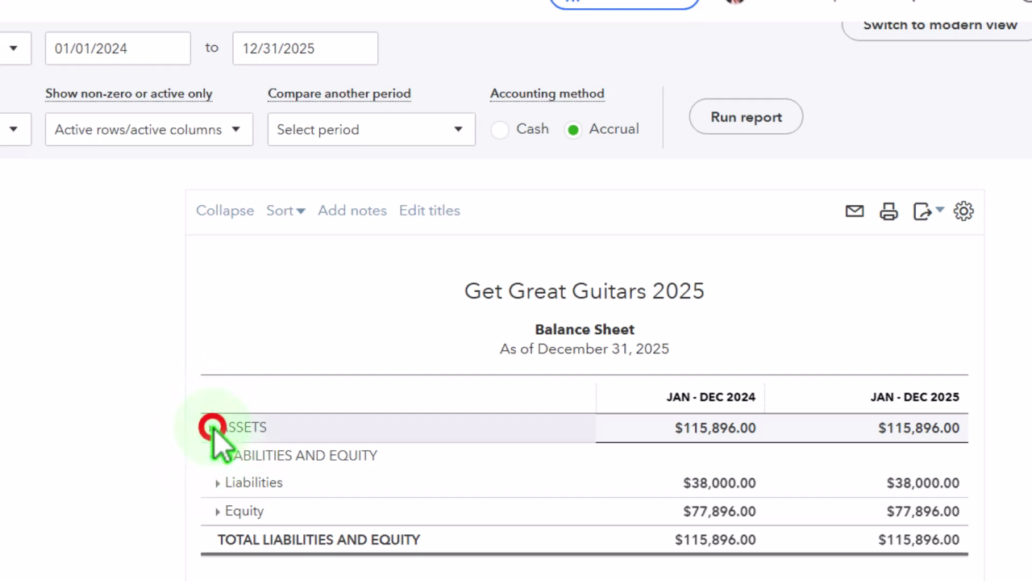
left_click(254, 390)
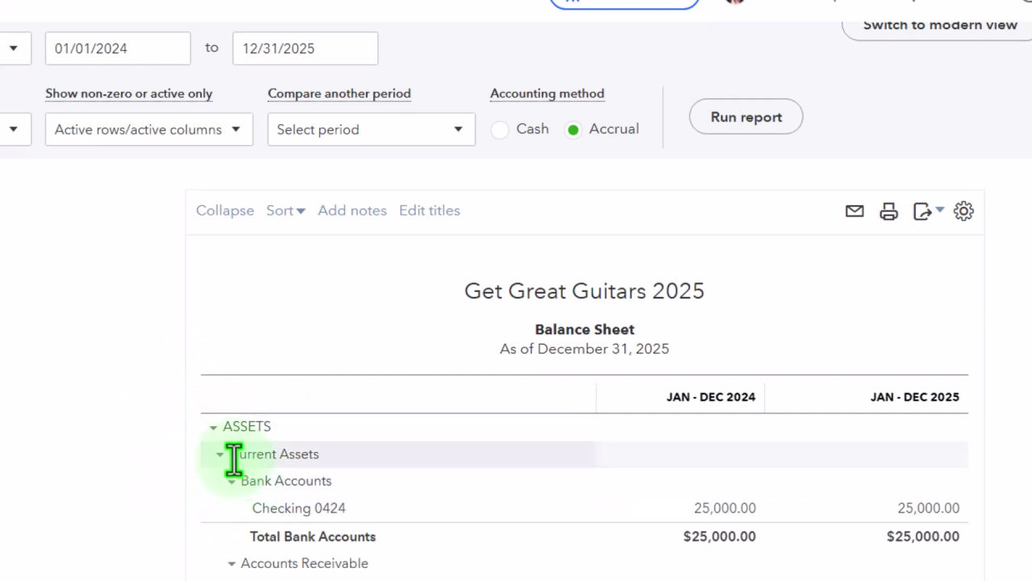
Step: Collapse Current Assets and Fixed Assets on the Balance Sheet, re-expand Current Assets, and collapse Accounts Receivable and Other Current Assets within it
left_click(225, 454)
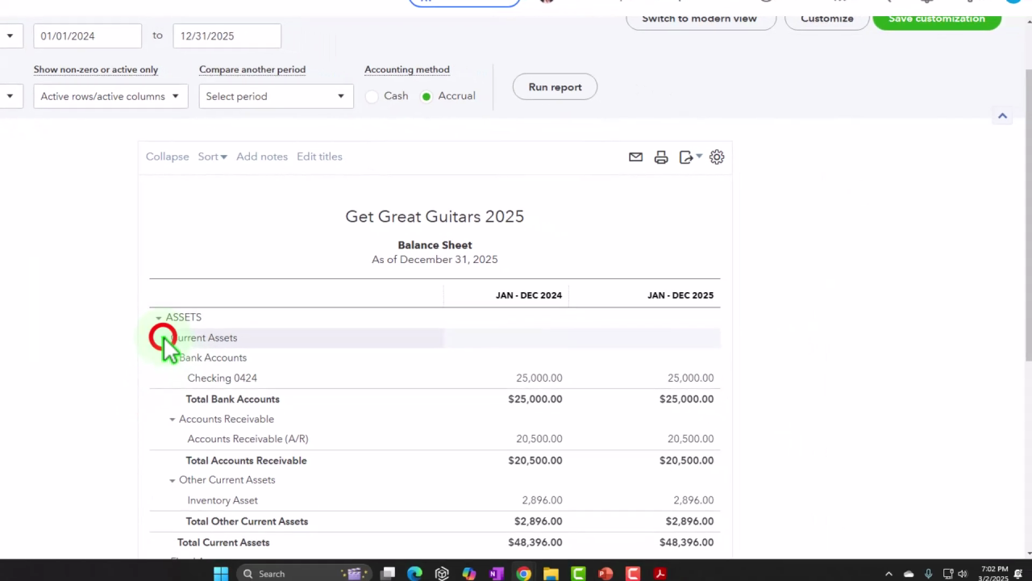
left_click(164, 359)
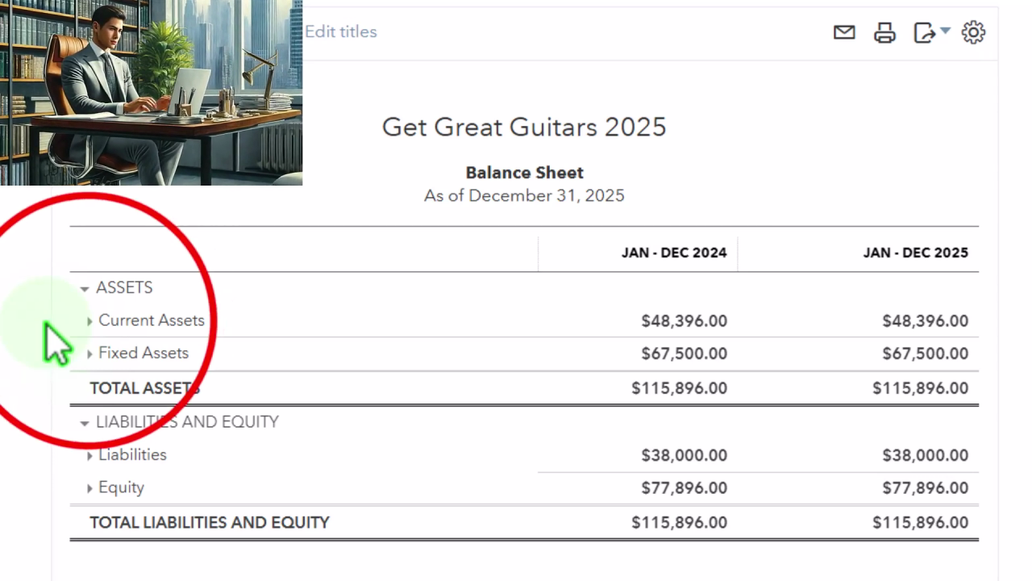
left_click(90, 323)
scroll(6, 345, "down", 2)
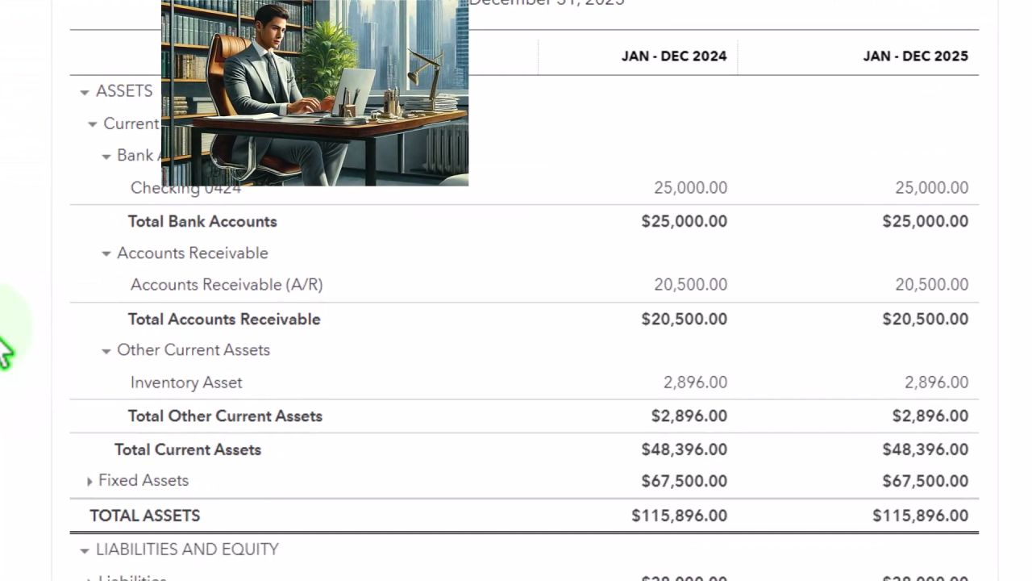
left_click(105, 251)
left_click(105, 286)
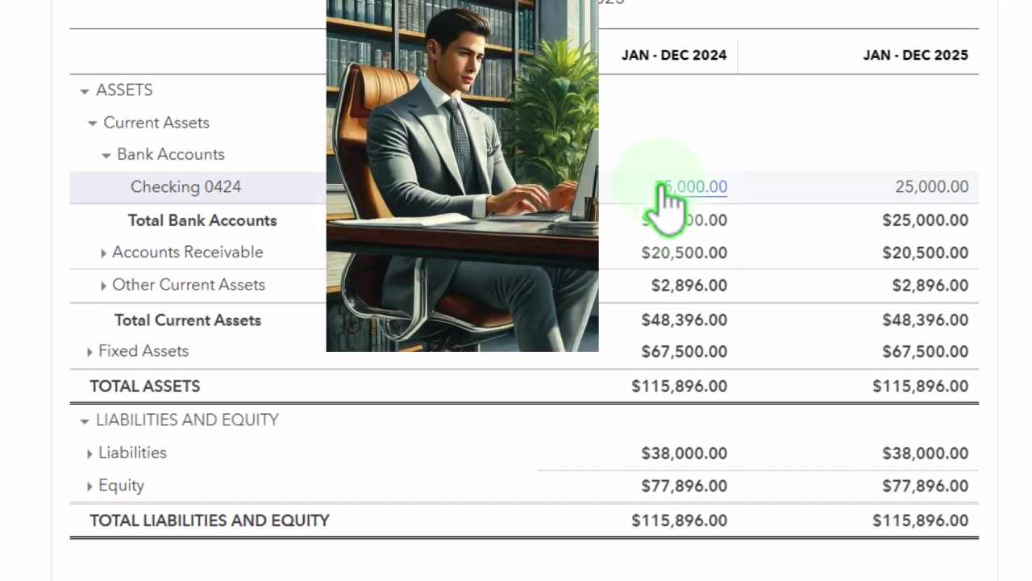
Step: Examine the 2024 Checking and Accounts Receivable transactions, consult the beginning balances trial balance PDF in Acrobat, and return to the Balance Sheet
left_click(662, 187)
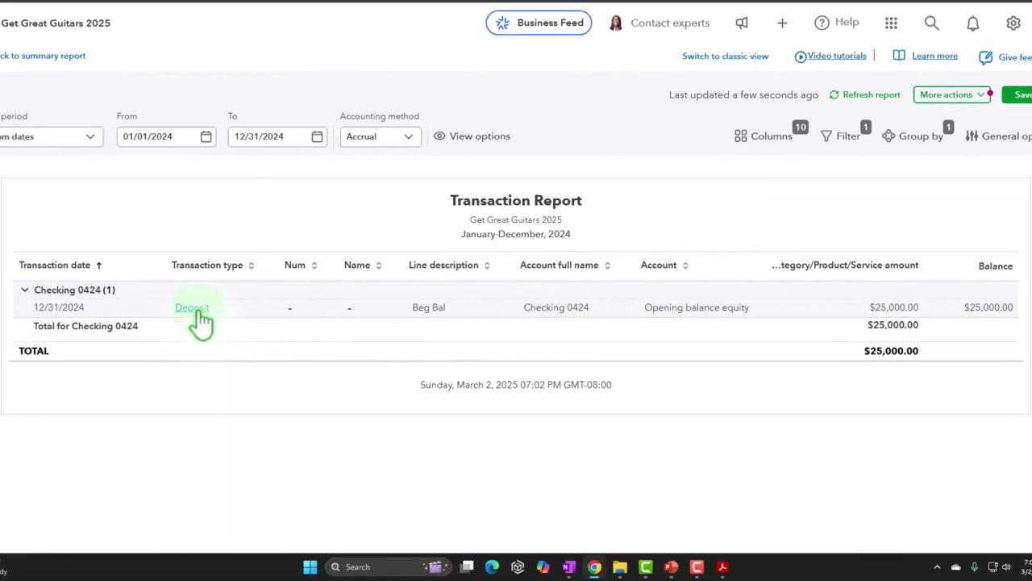
left_click(723, 566)
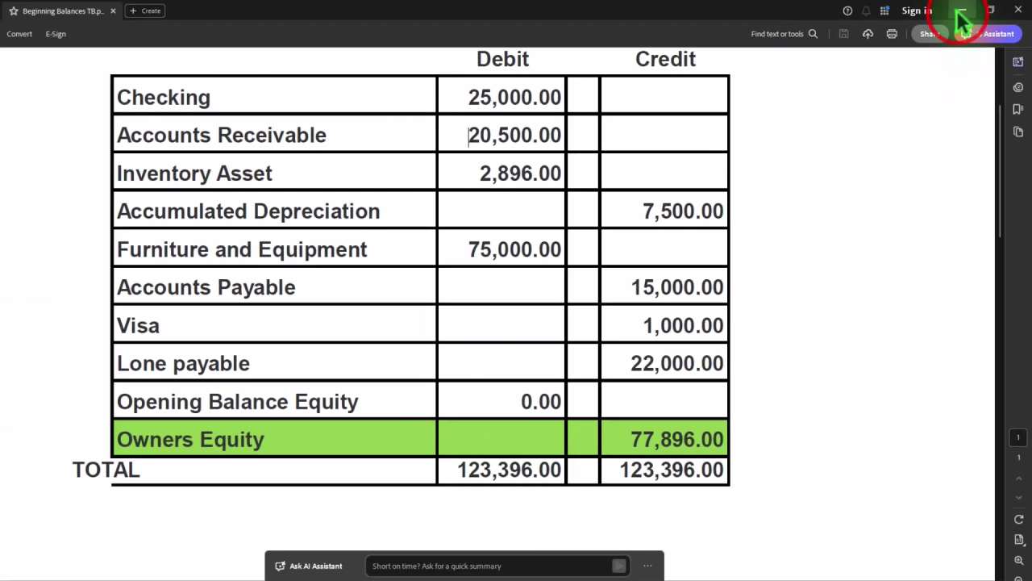
left_click(959, 10)
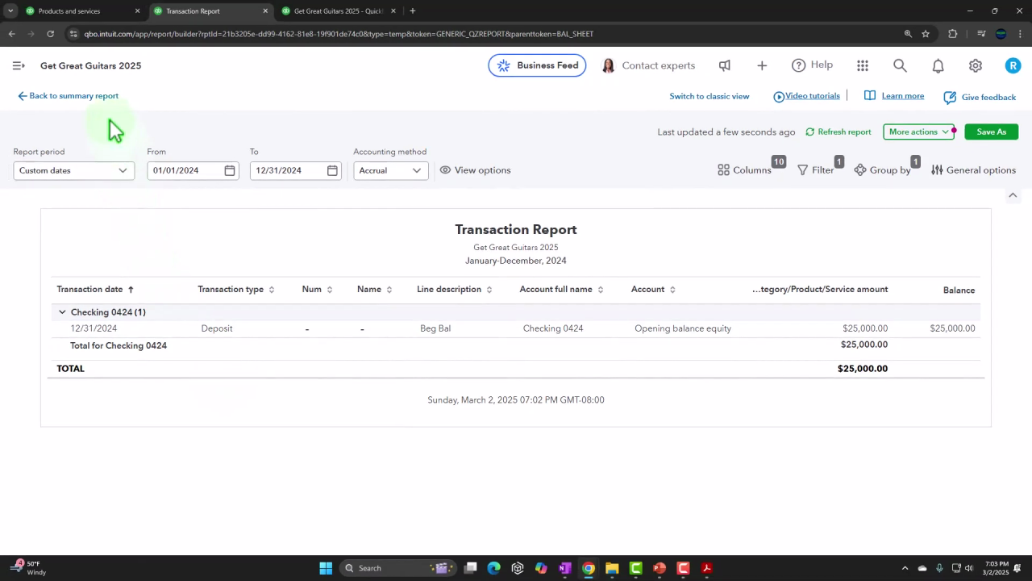
left_click(80, 97)
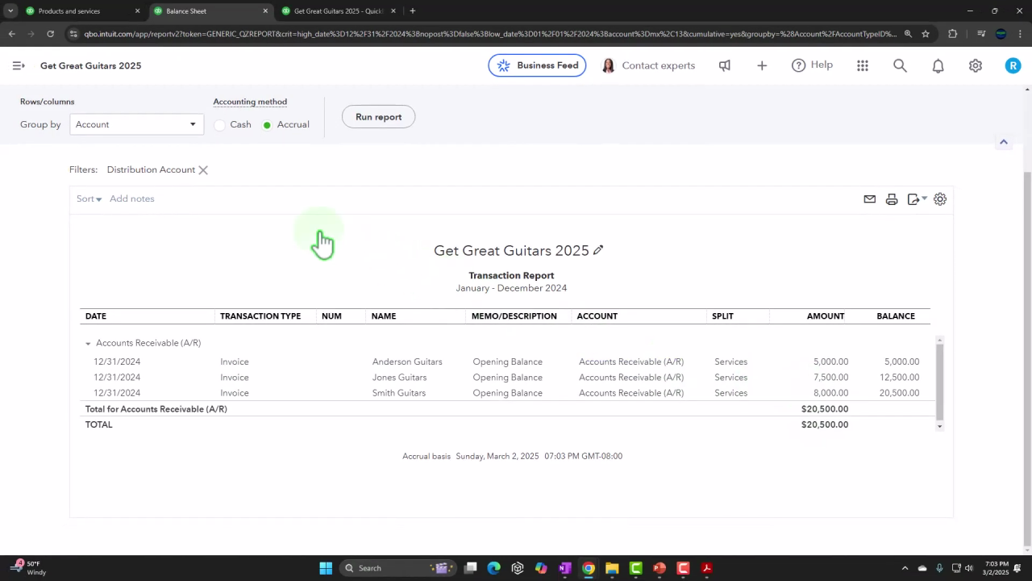
scroll(120, 150, "up", 2)
left_click(76, 105)
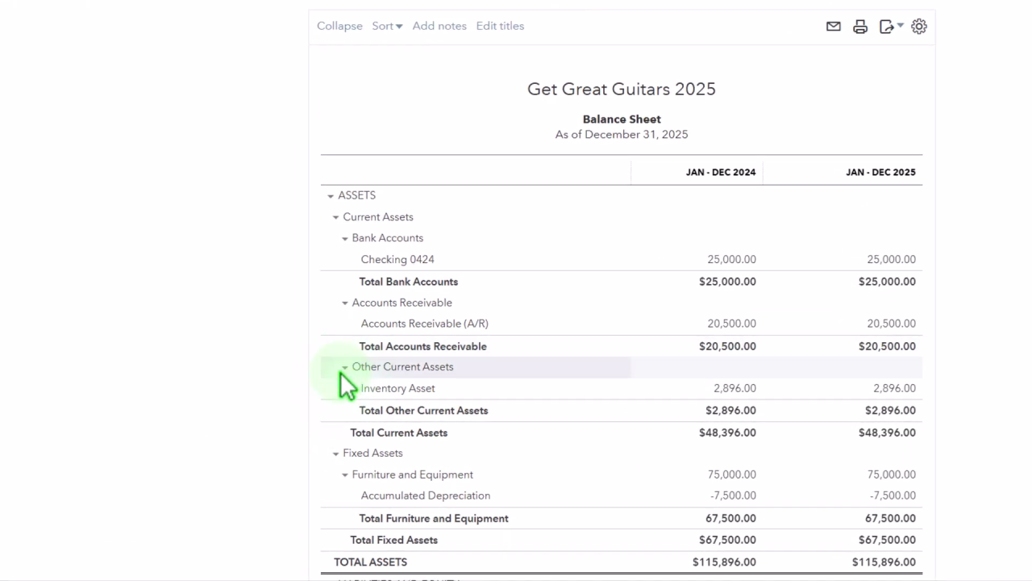
Step: Expand Other Current Liabilities on the Balance Sheet and review the liabilities and equity accounts
scroll(355, 379, "down", 5)
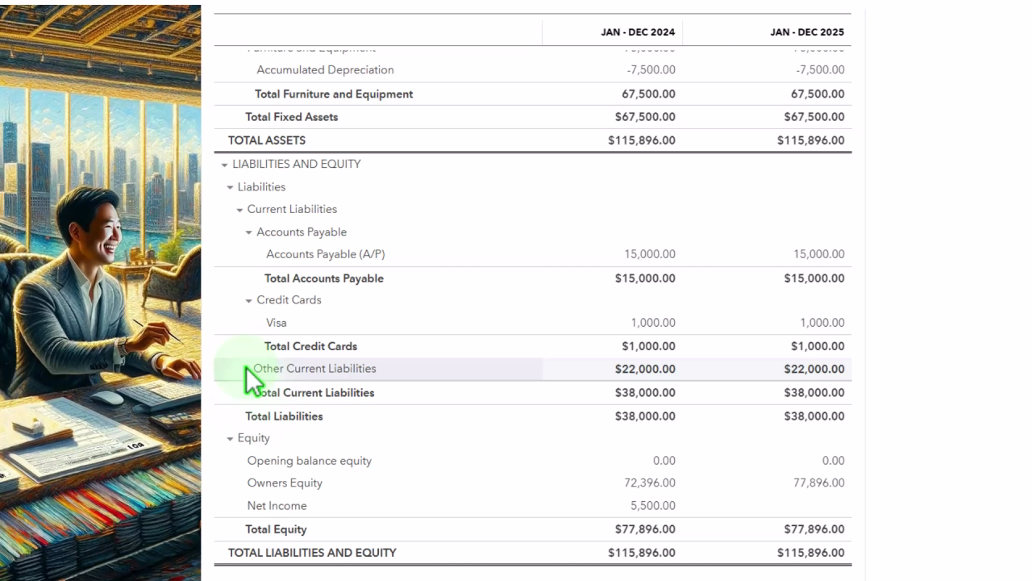
left_click(247, 368)
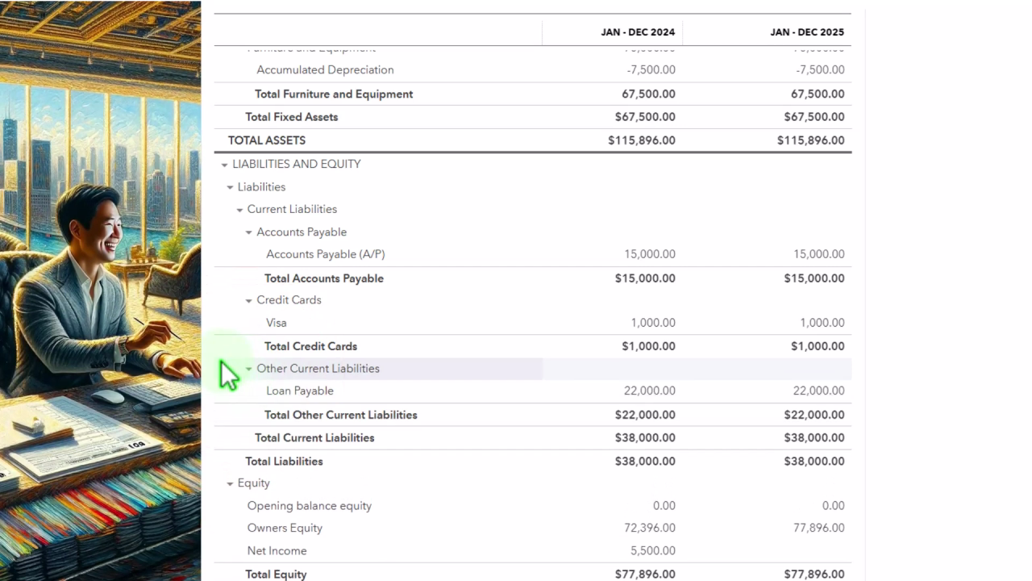
scroll(532, 307, "down", 1)
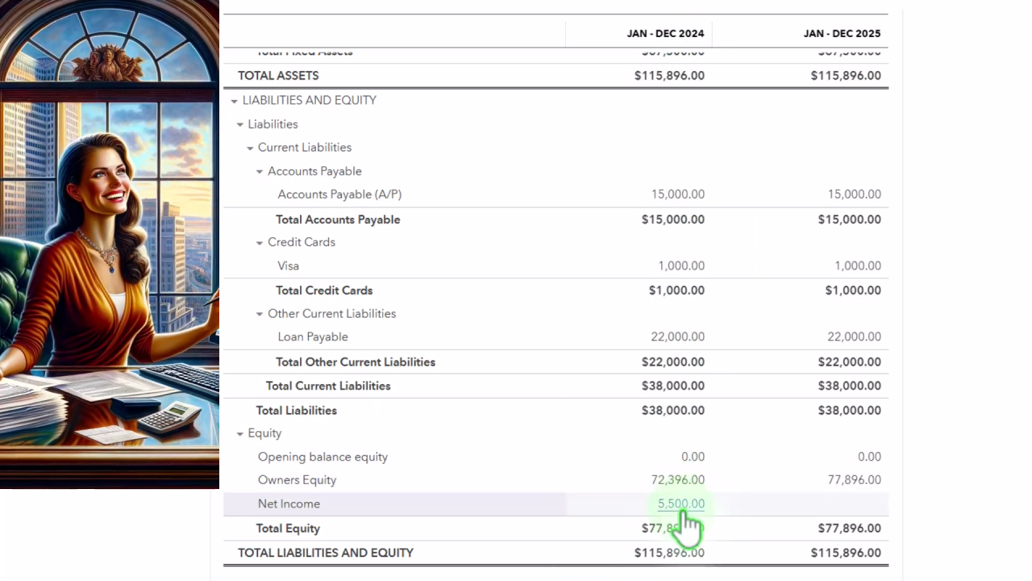
Step: Trace the 2024 Net Income on the Balance Sheet to the Profit and Loss report and review its period settings and lines
left_click(682, 508)
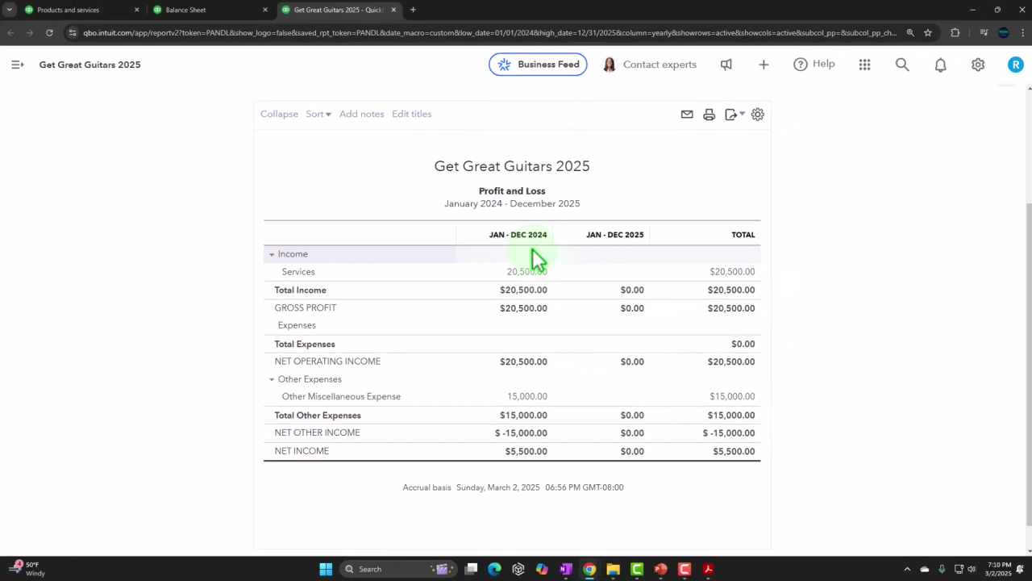
scroll(532, 255, "up", 2)
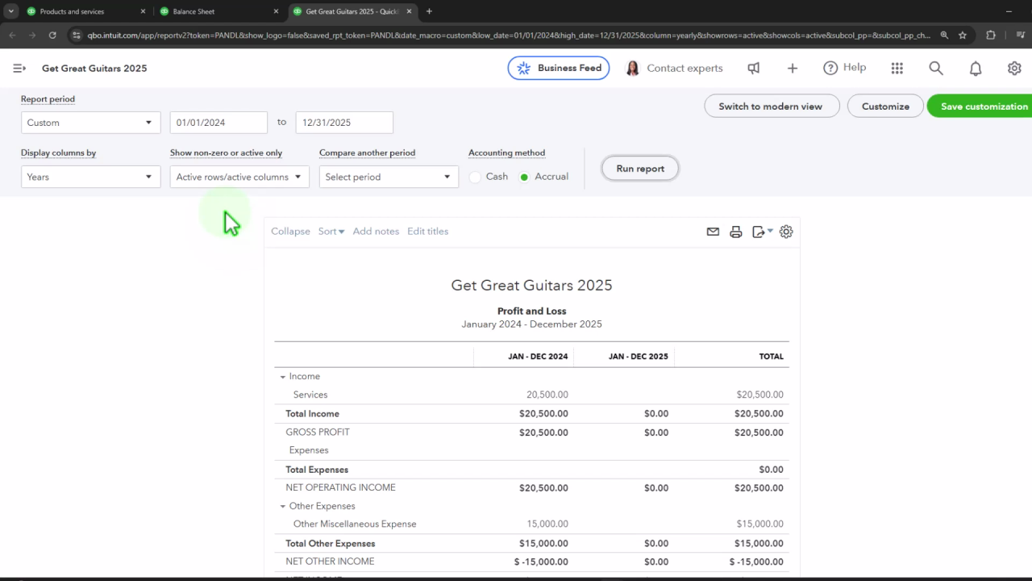
scroll(225, 214, "down", 2)
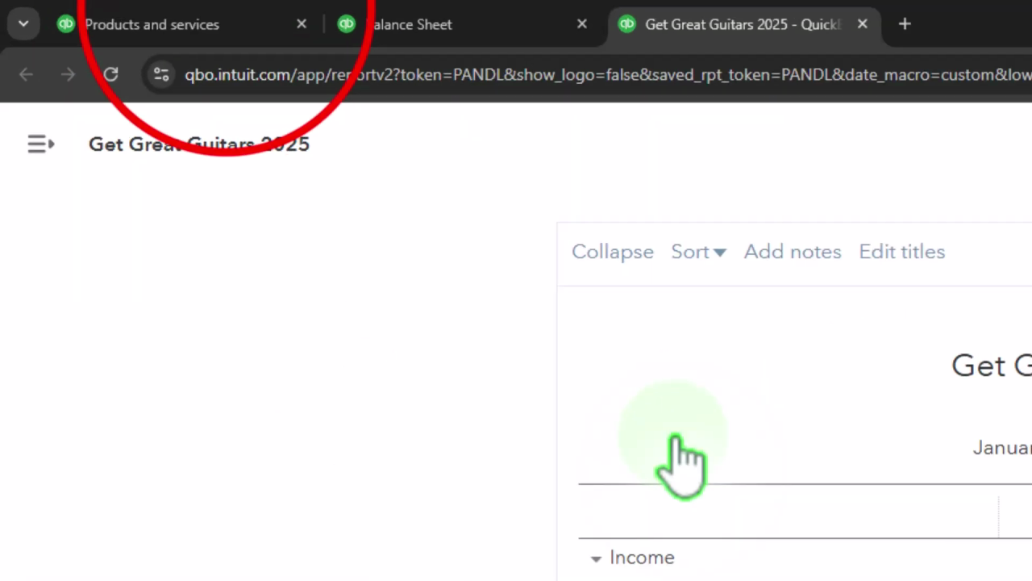
Step: Go from the Products and services tab to the standard reports list and collapse the navigation
left_click(151, 24)
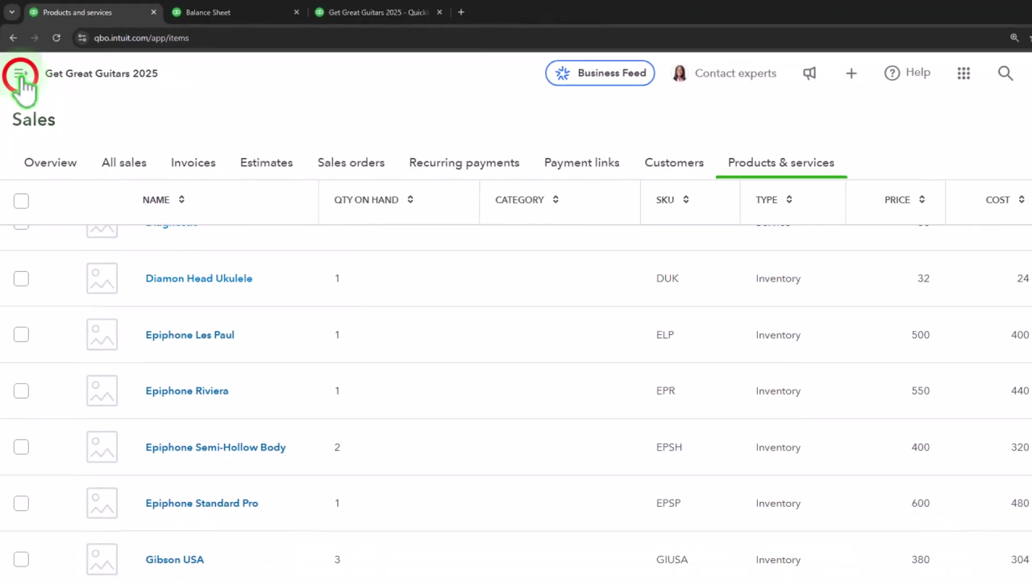
left_click(30, 105)
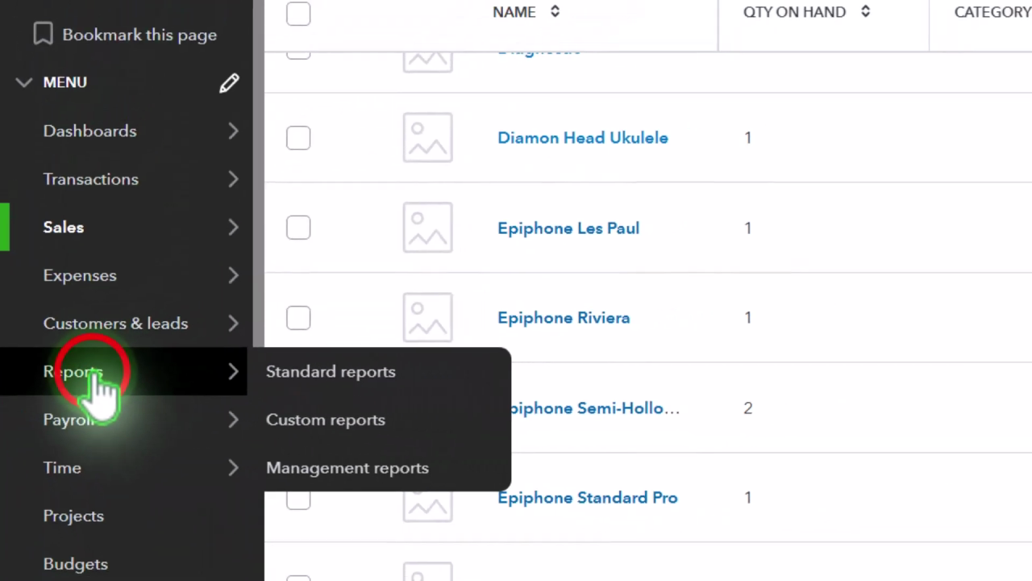
left_click(53, 378)
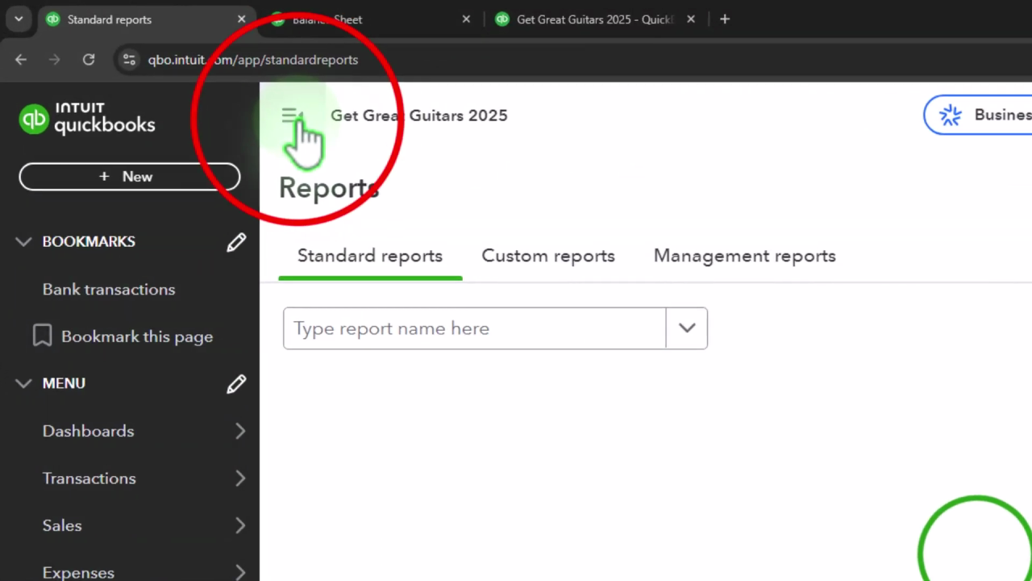
left_click(292, 118)
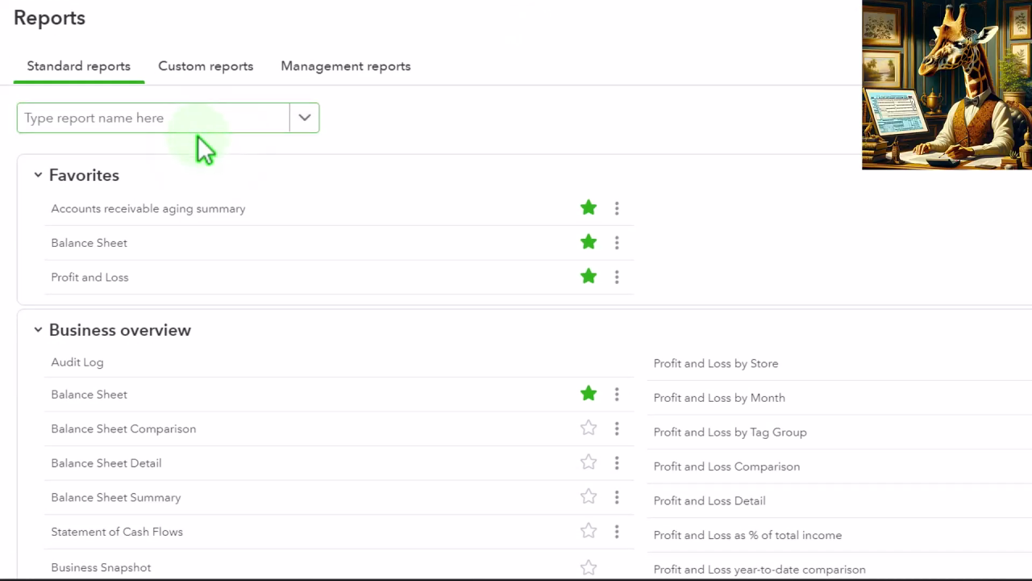
Step: Review the Business overview group of standard reports, from the Balance Sheet and Profit and Loss variants down to Who owes you
scroll(180, 290, "down", 2)
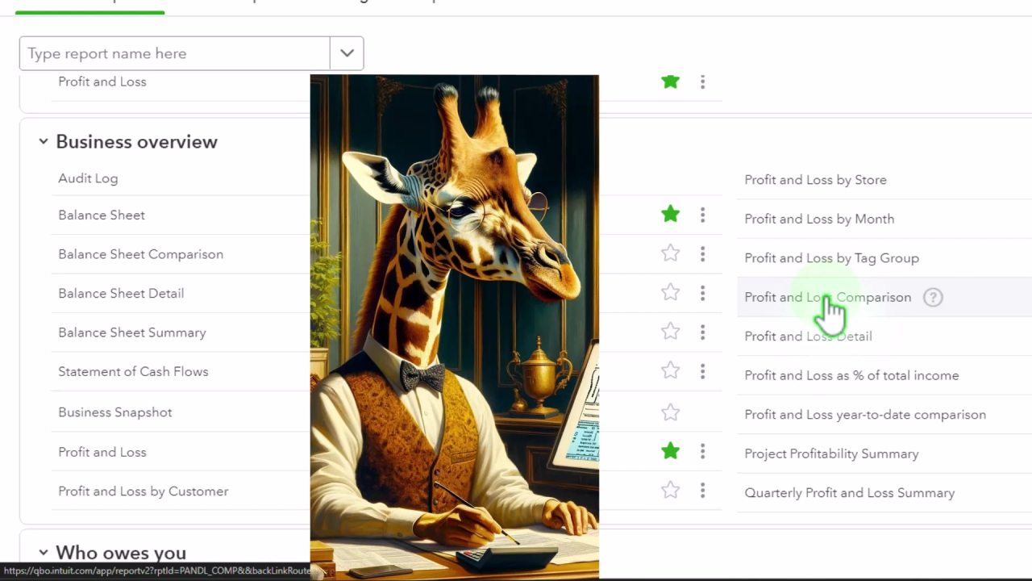
scroll(826, 310, "down", 1)
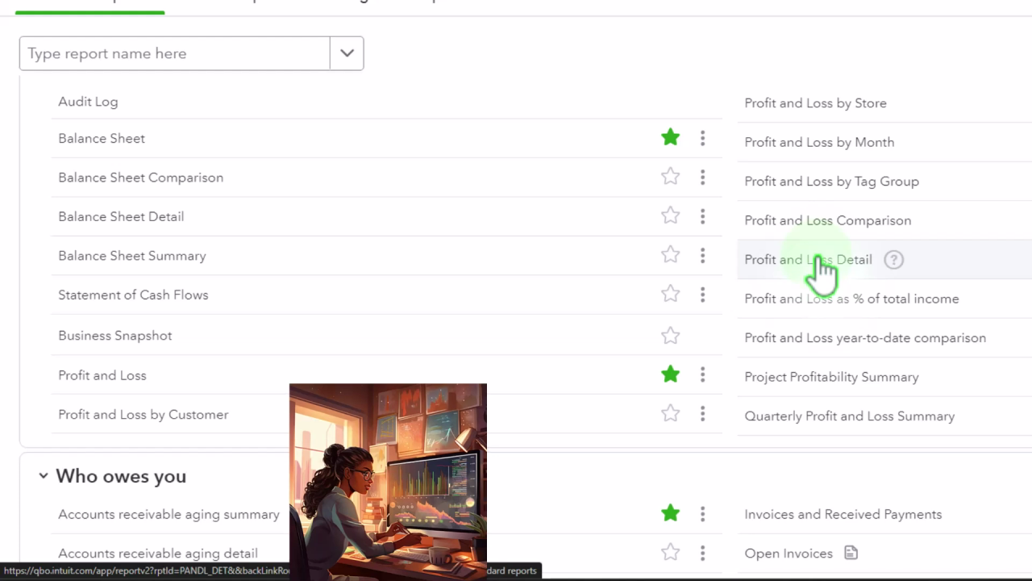
scroll(819, 266, "down", 3)
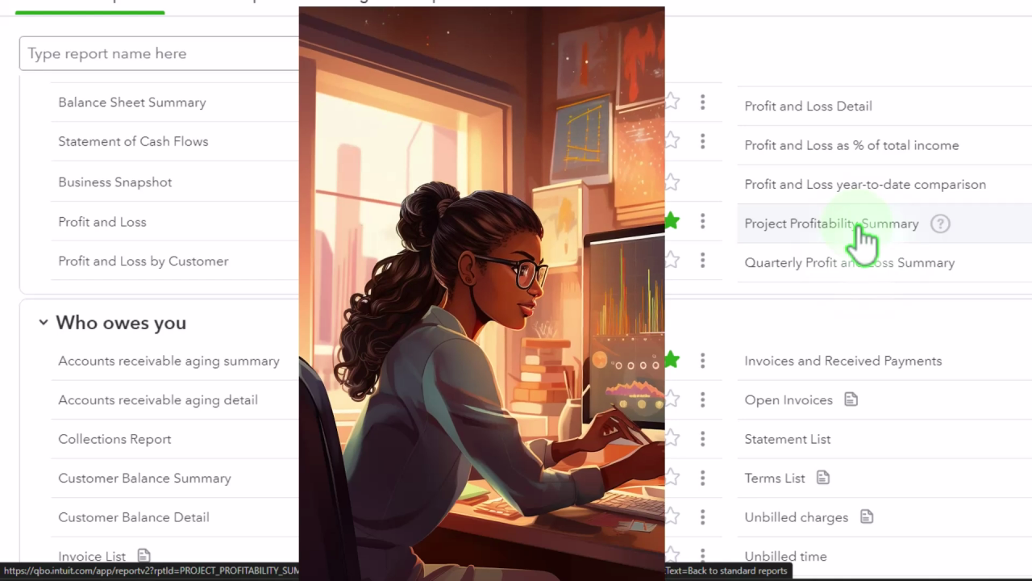
scroll(797, 246, "down", 2)
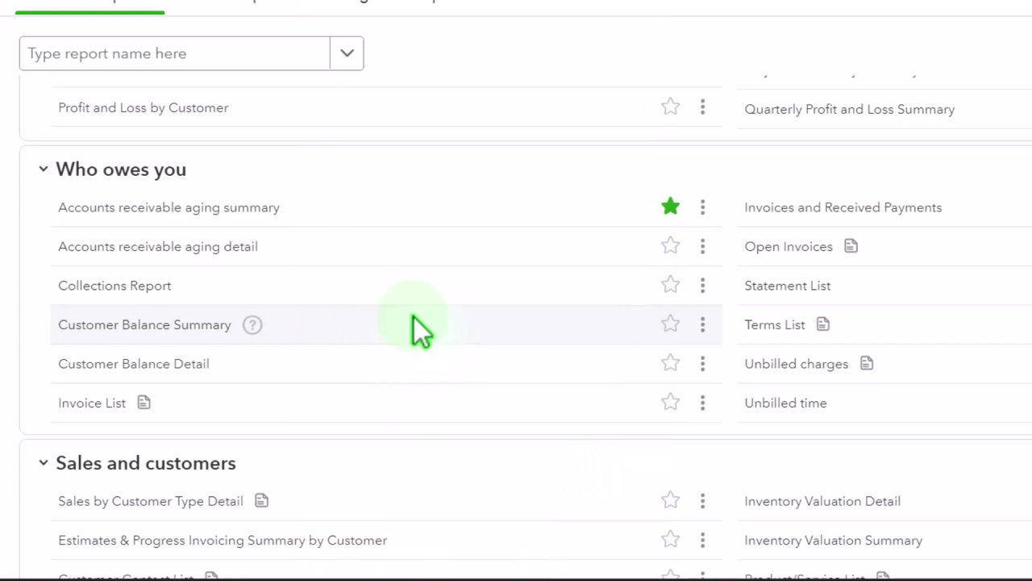
Step: Check the Balance Sheet's asset section to relate it to the Who owes you reports, and return to the standard reports
left_click(376, 11)
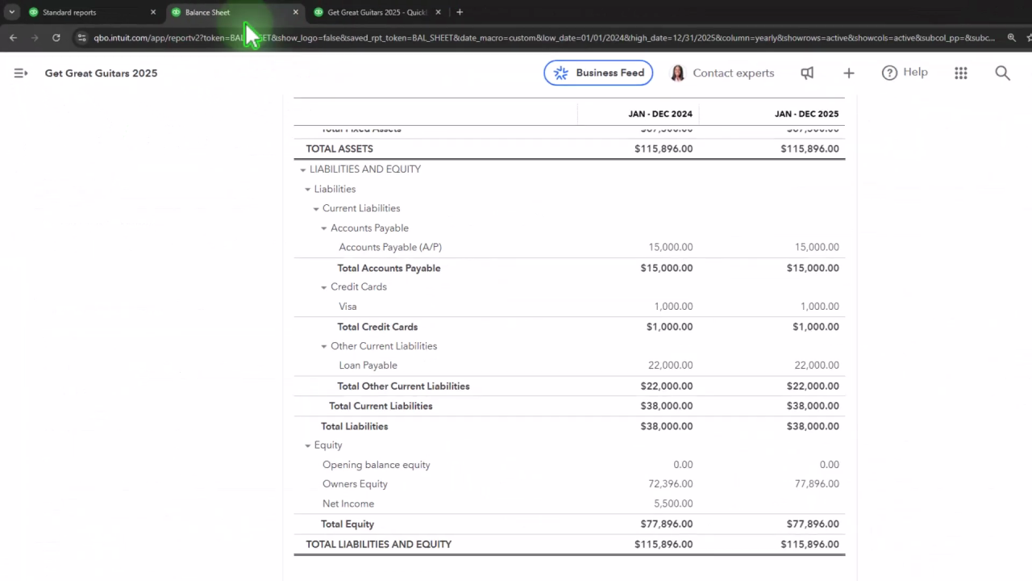
scroll(237, 234, "up", 5)
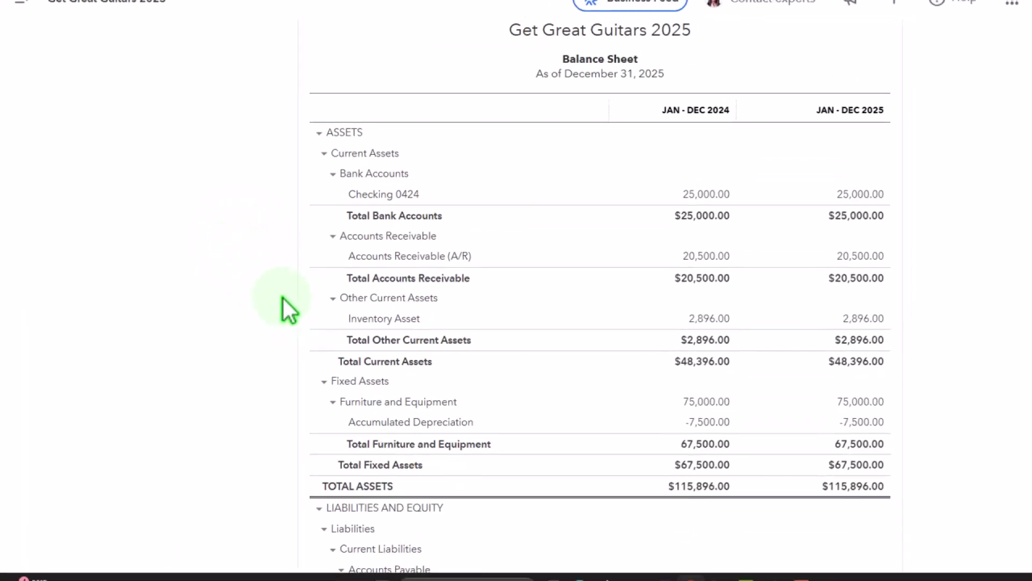
left_click(64, 12)
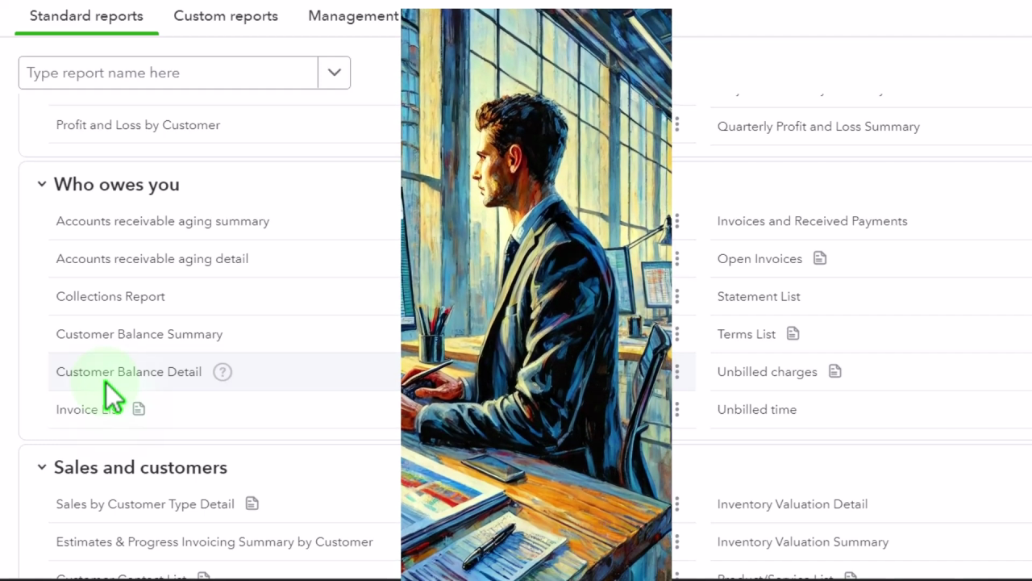
Step: Review the Sales and customers reports, relate them to the income section of the Profit and Loss, and return to the standard reports
scroll(110, 395, "down", 4)
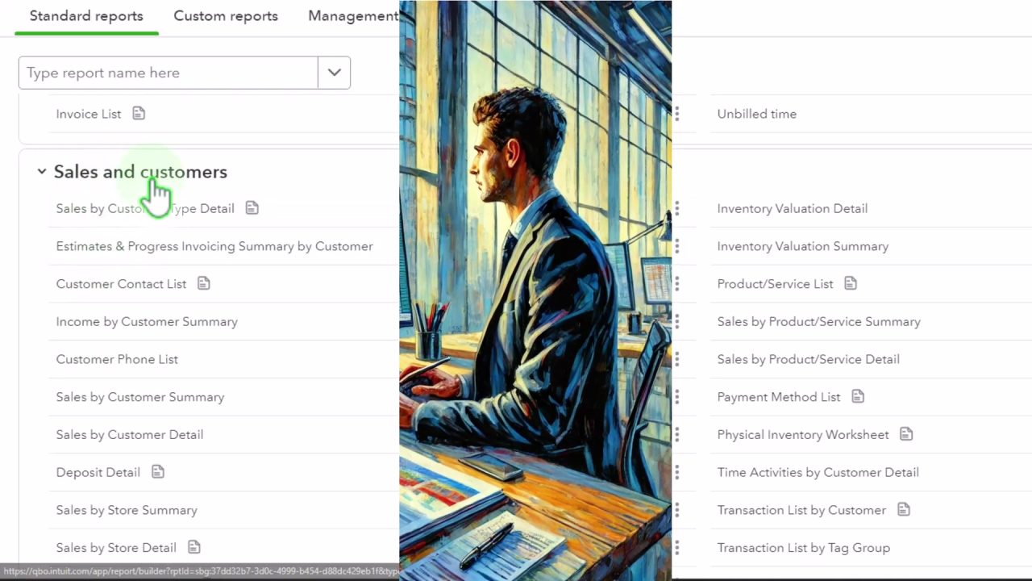
scroll(156, 194, "down", 1)
scroll(155, 193, "up", 1)
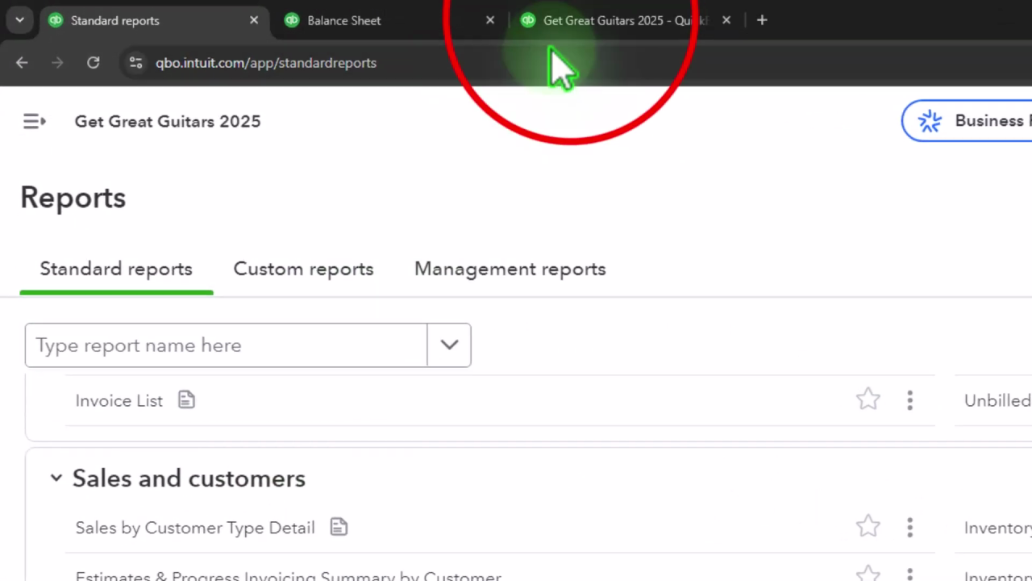
left_click(569, 24)
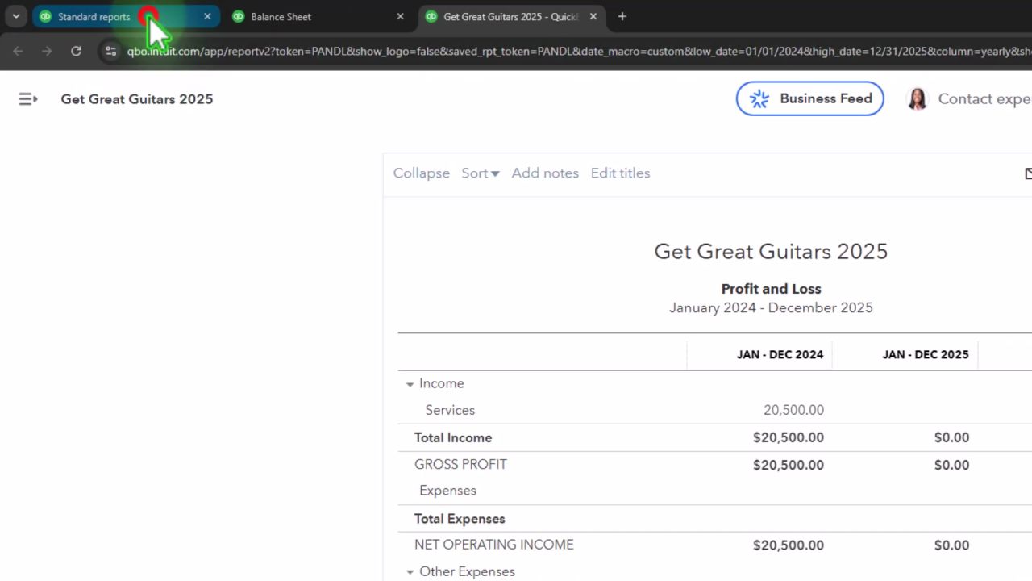
left_click(149, 16)
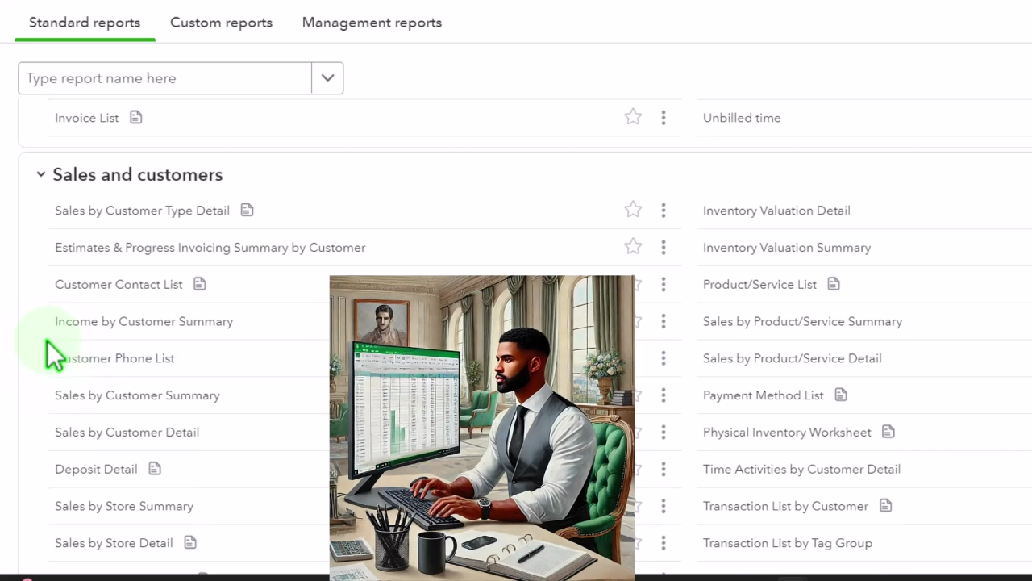
Step: Relate the Sales and customers inventory reports to the Balance Sheet's assets and continue through the list to What you owe
scroll(46, 342, "down", 1)
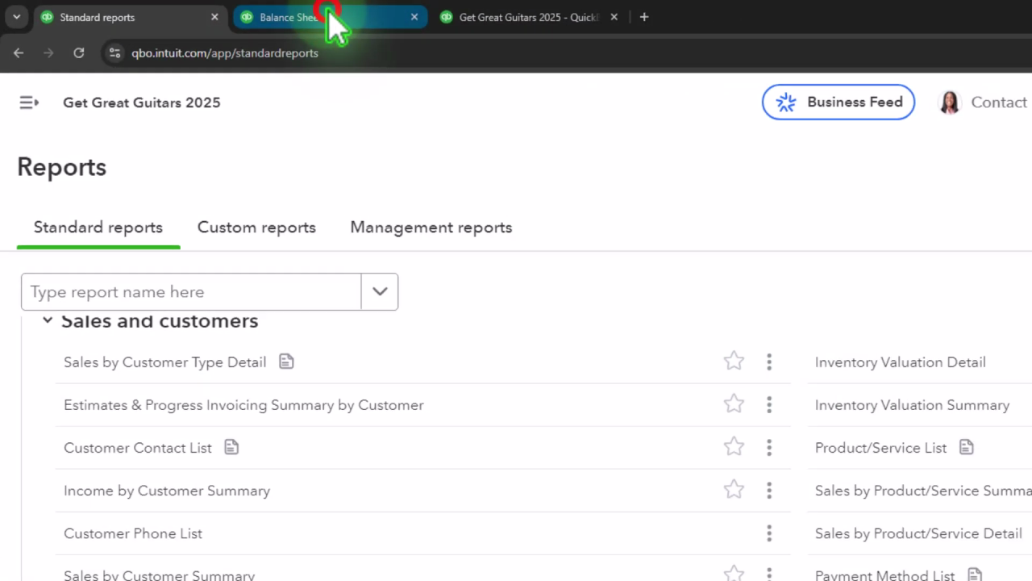
left_click(329, 18)
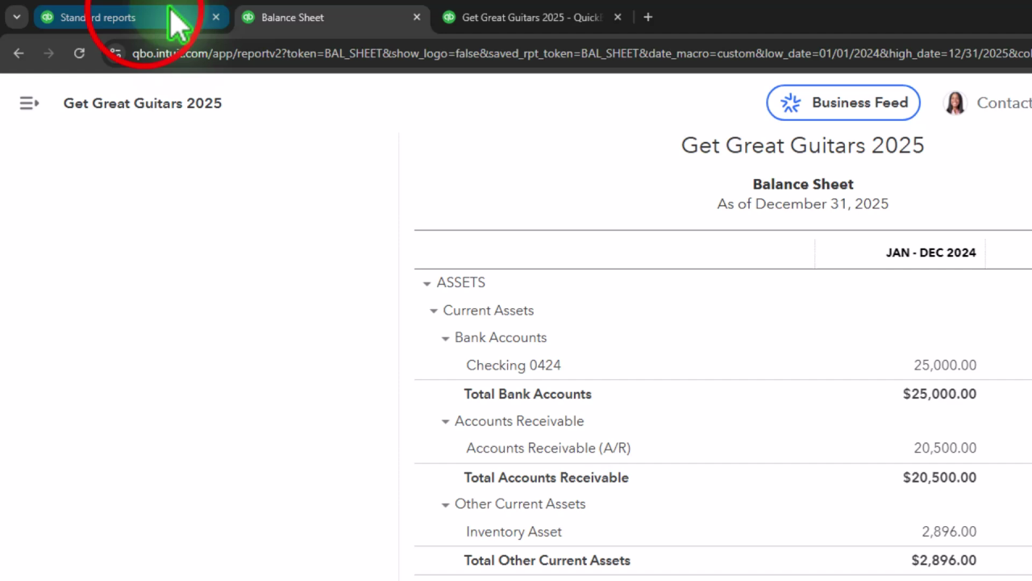
left_click(171, 11)
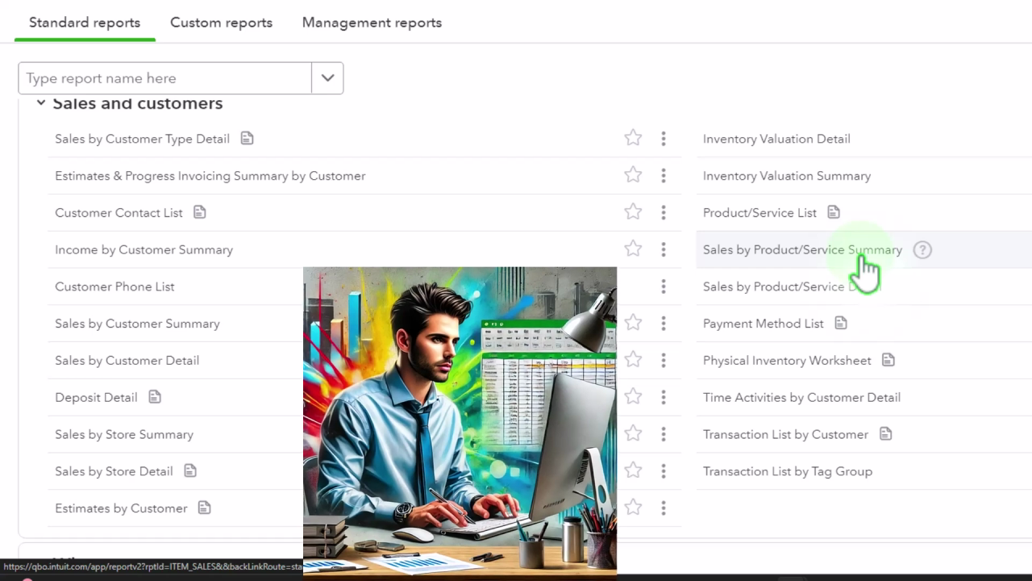
scroll(863, 258, "down", 1)
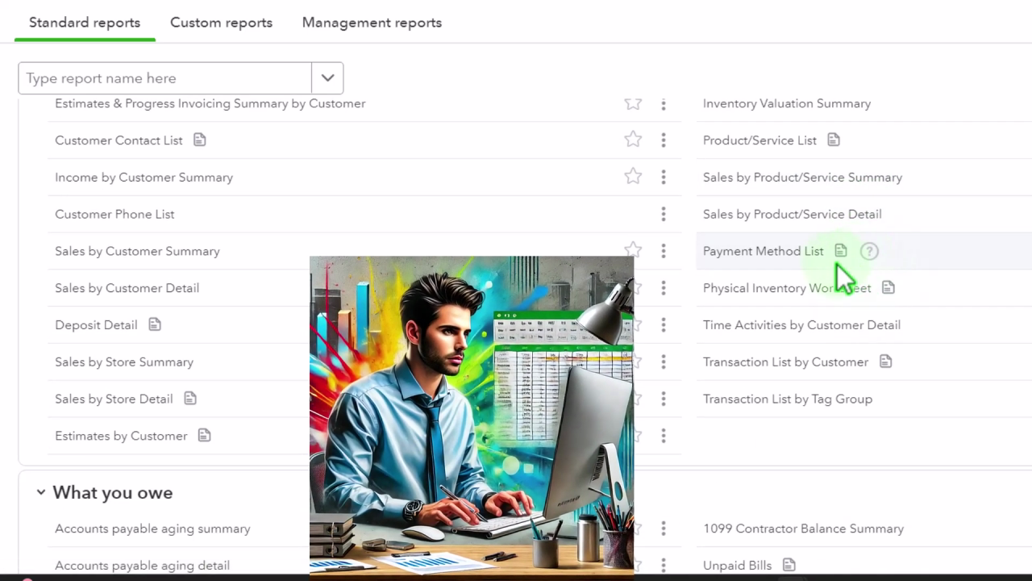
scroll(818, 311, "down", 3)
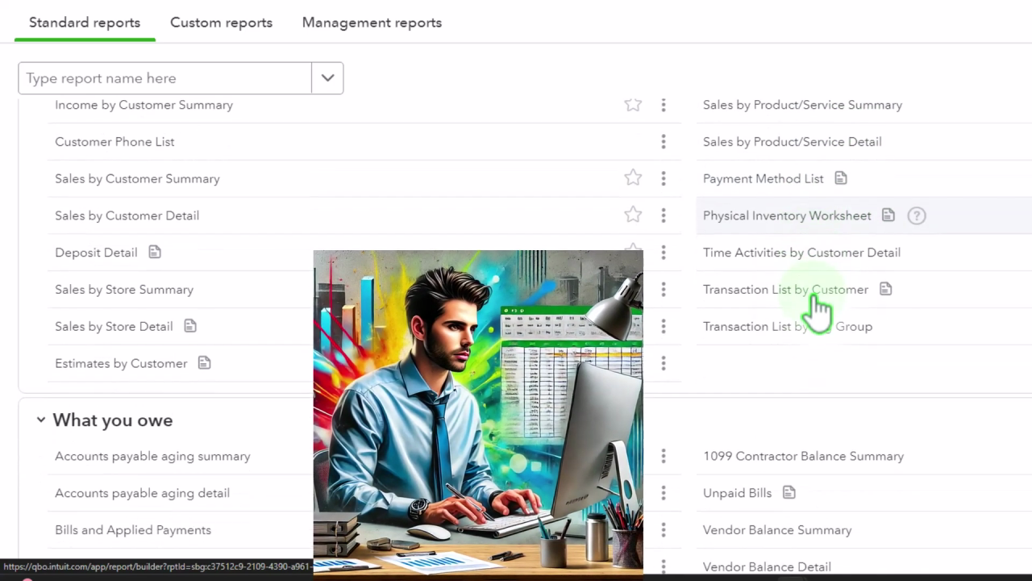
Step: Relate the What you owe reports to the accounts payable and other liabilities on the Balance Sheet, and return to the standard reports
scroll(818, 312, "down", 1)
scroll(224, 261, "down", 1)
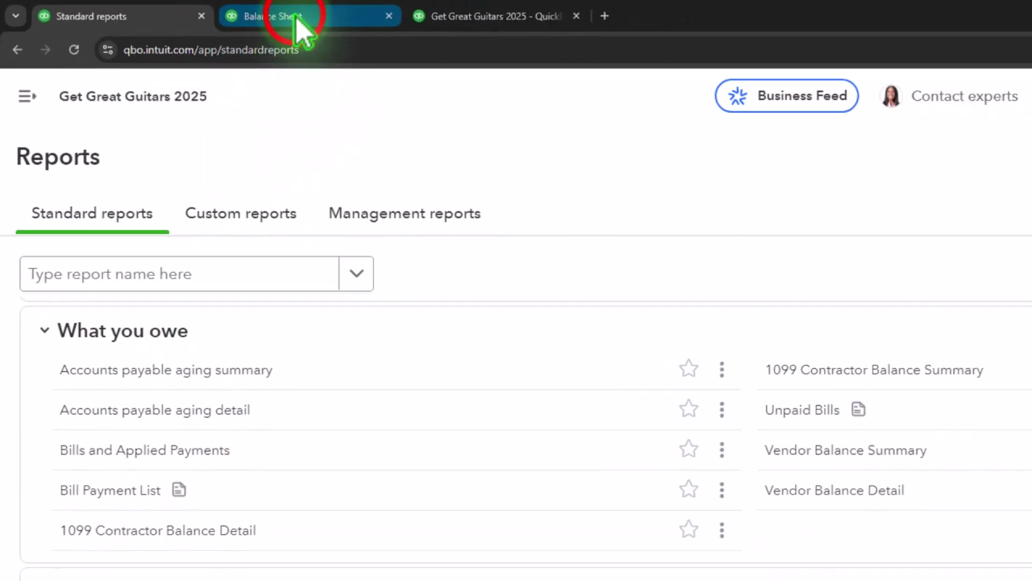
left_click(296, 20)
scroll(290, 419, "down", 5)
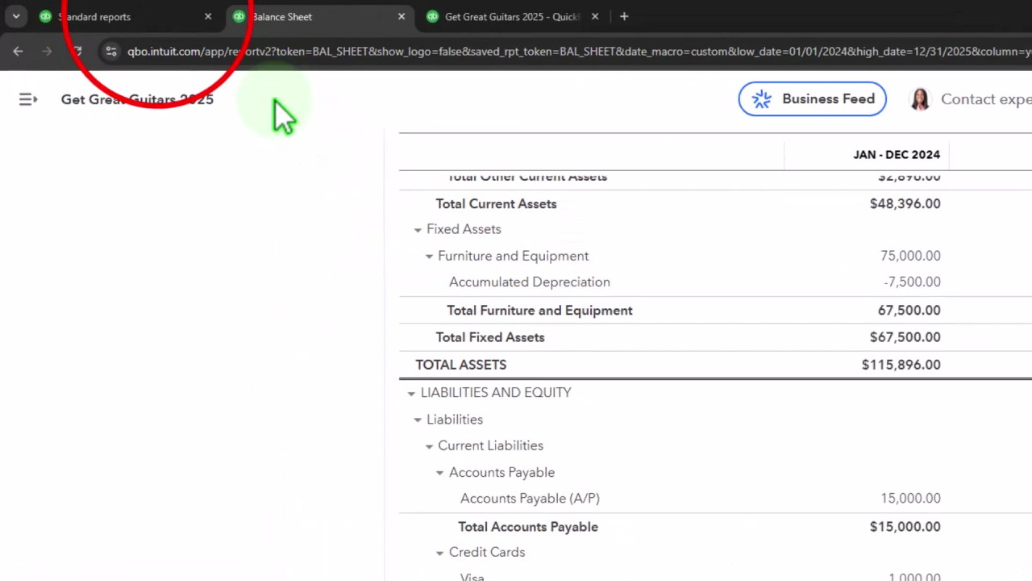
left_click(161, 19)
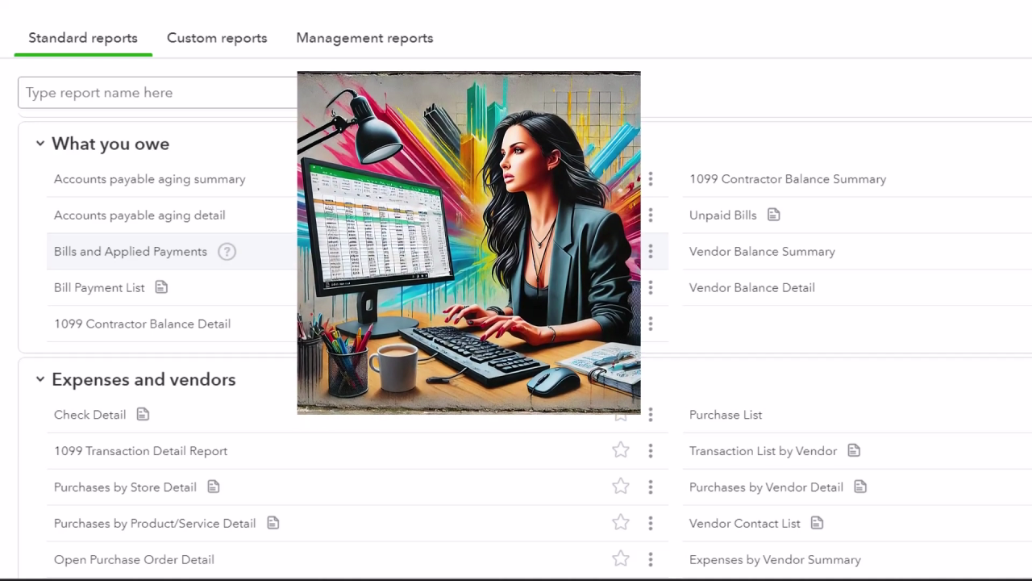
Step: Review the Expenses and vendors reports, relating them to the expense sections of the Profit and Loss
scroll(468, 251, "down", 1)
scroll(468, 266, "down", 2)
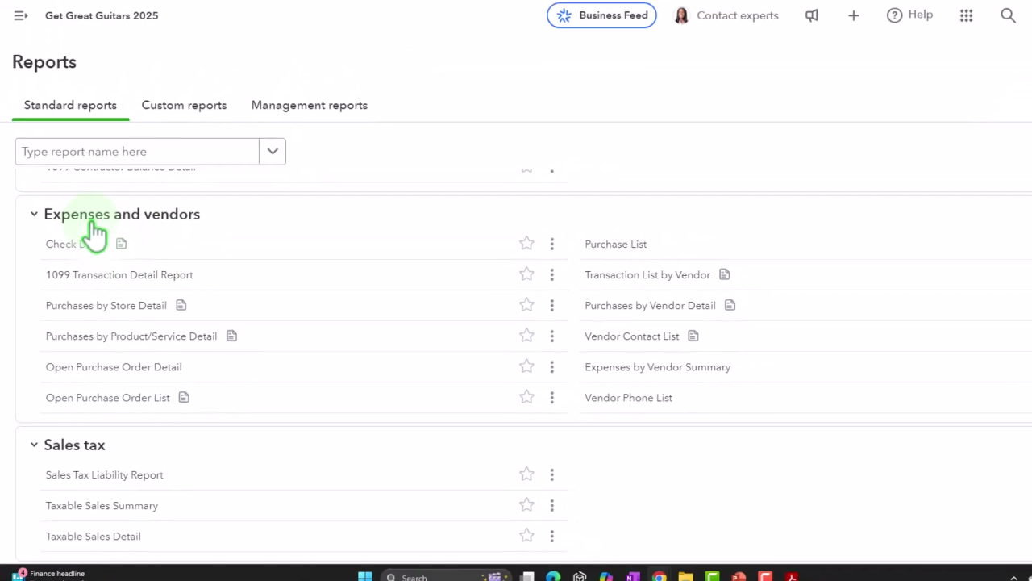
left_click(327, 12)
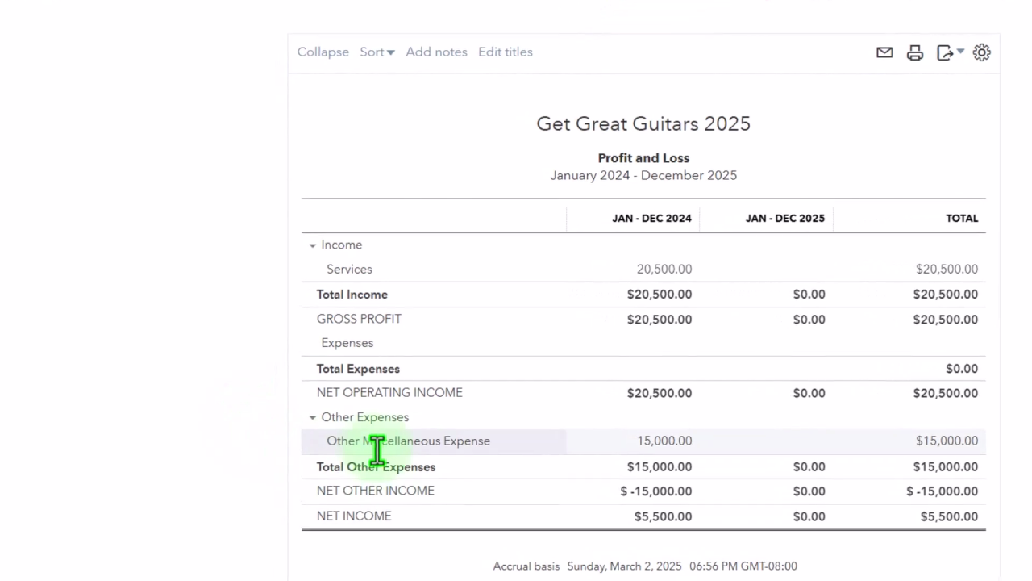
left_click(61, 11)
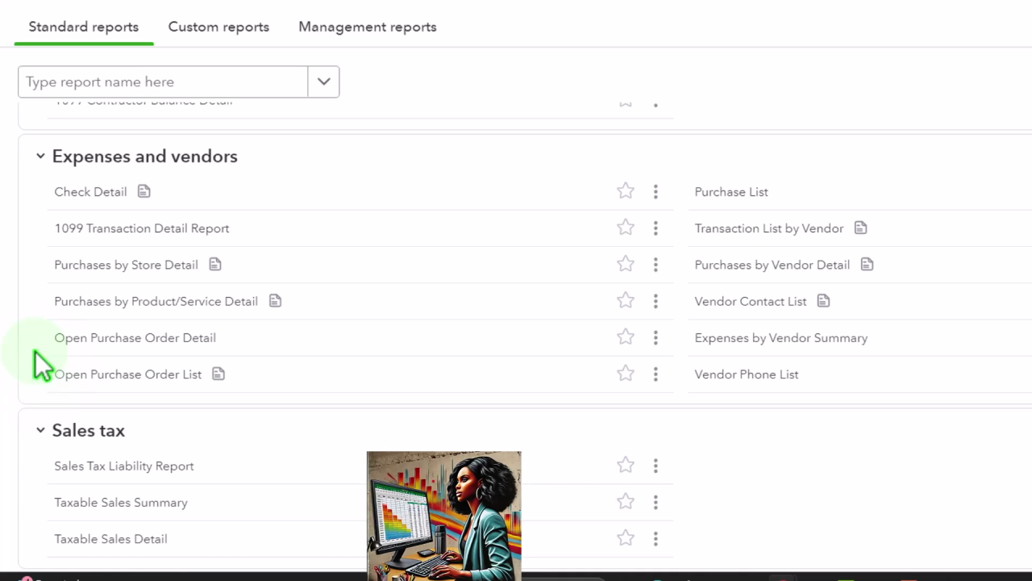
left_click(698, 202)
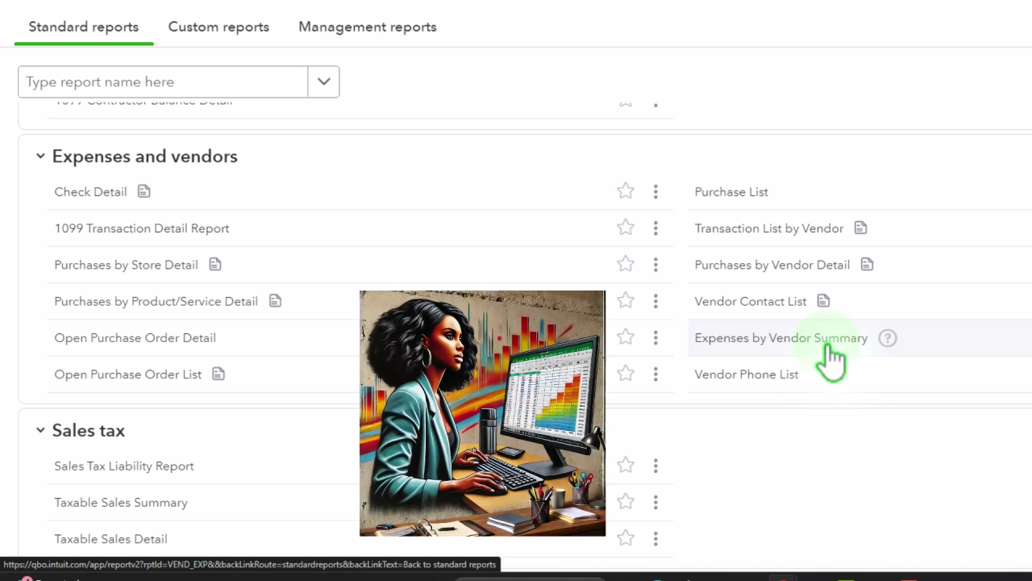
Step: Review the Sales tax and Employees report groups and continue to the For my accountant reports
scroll(831, 359, "down", 4)
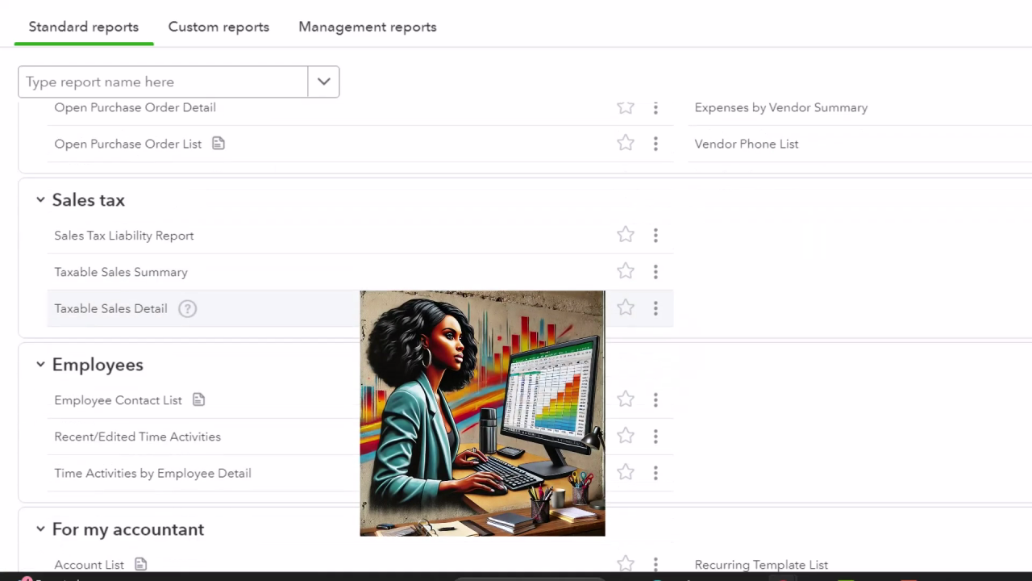
scroll(355, 343, "down", 1)
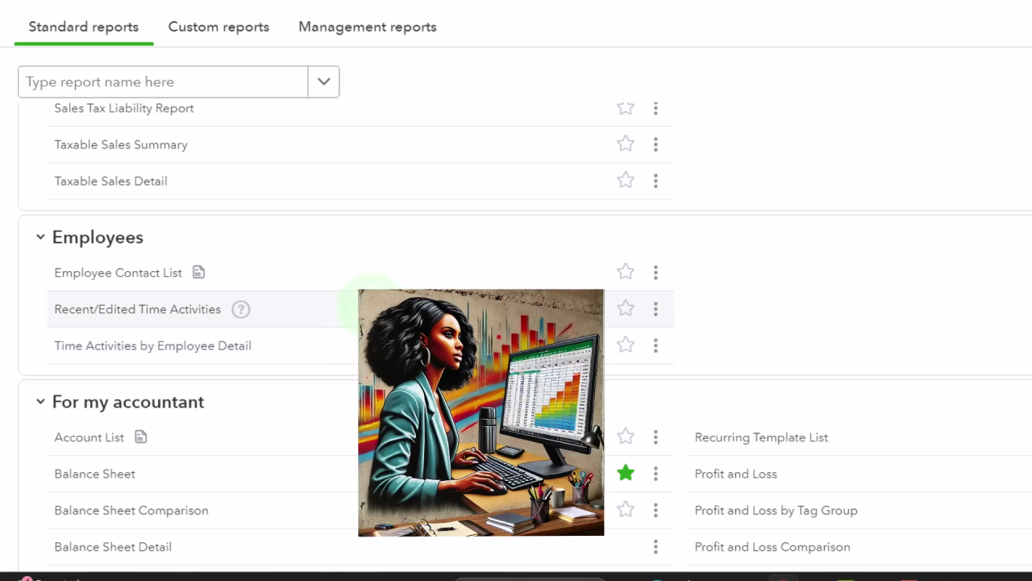
scroll(363, 313, "down", 1)
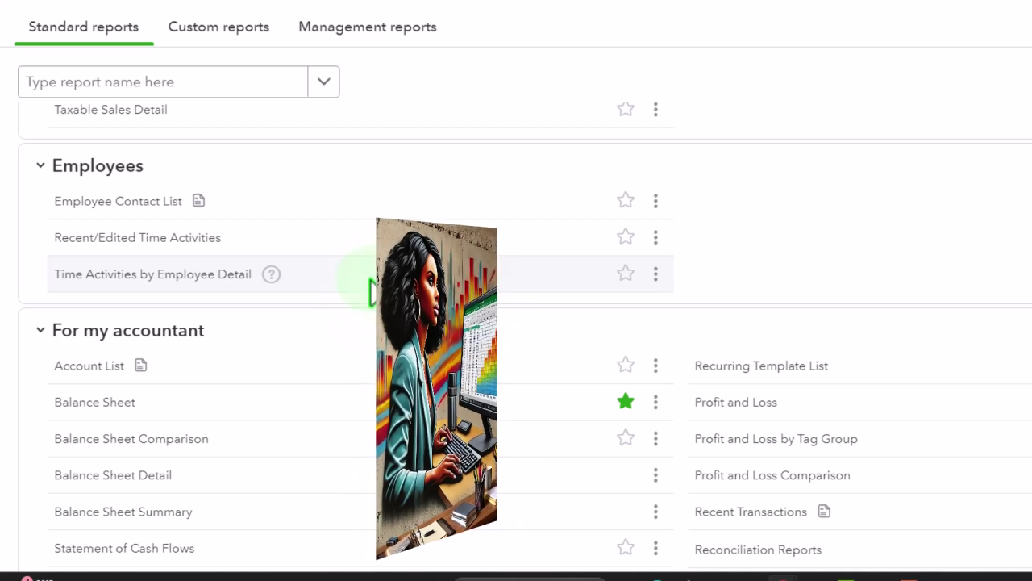
scroll(371, 292, "down", 3)
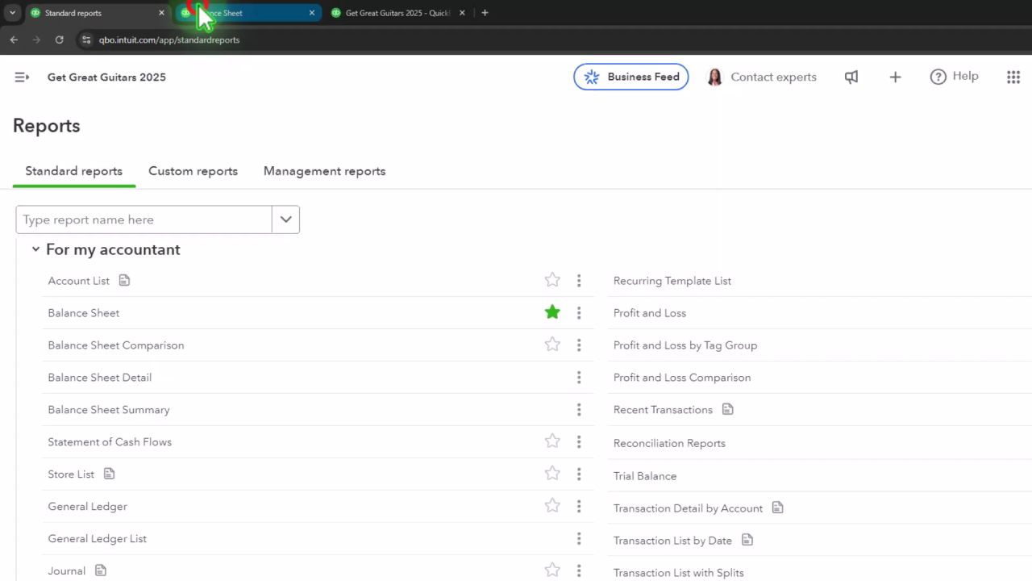
Step: Drill into the checking account's 2024 balance on the Balance Sheet to view its transactions, and return to the standard reports
left_click(202, 14)
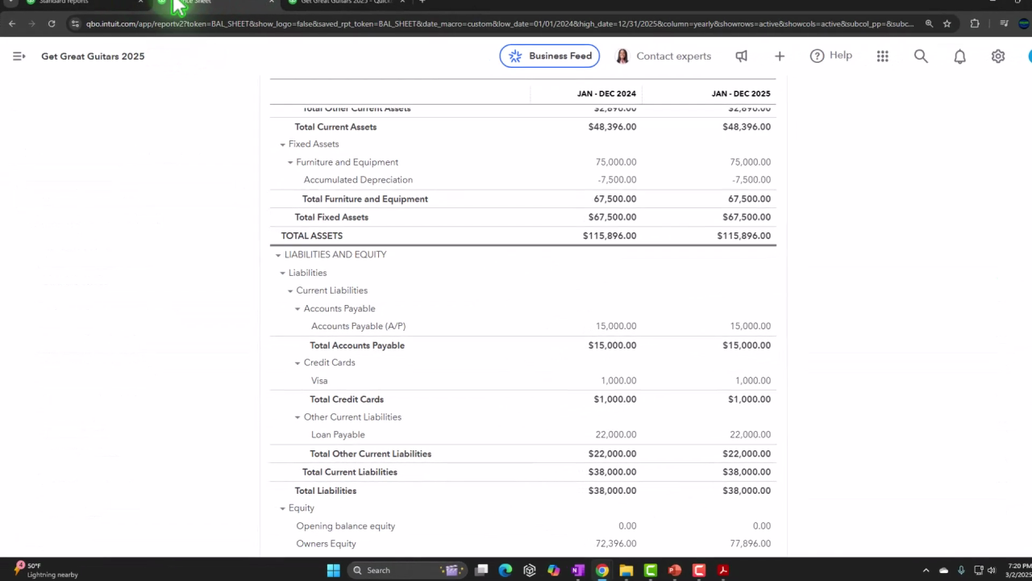
scroll(121, 173, "up", 5)
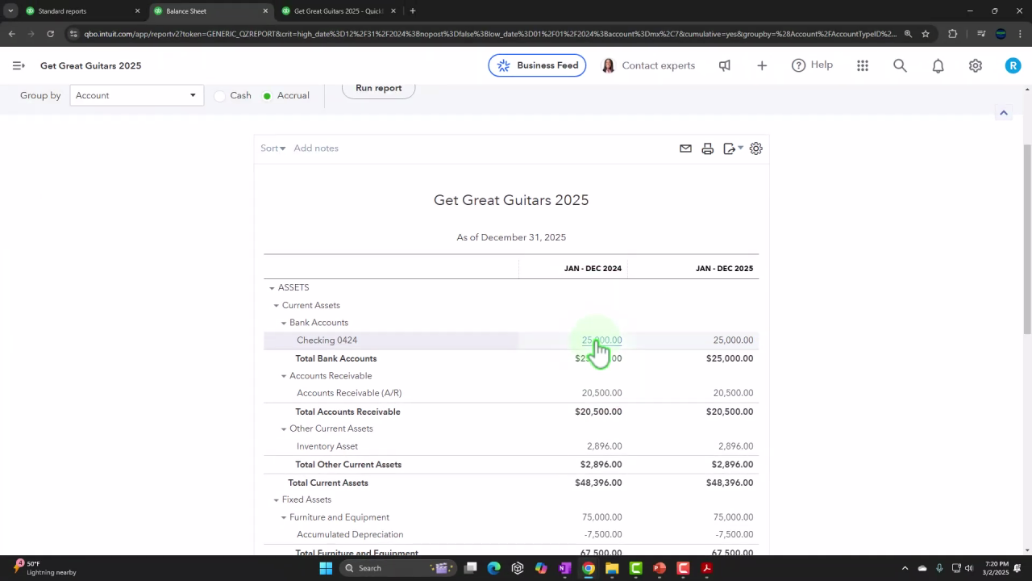
left_click(597, 341)
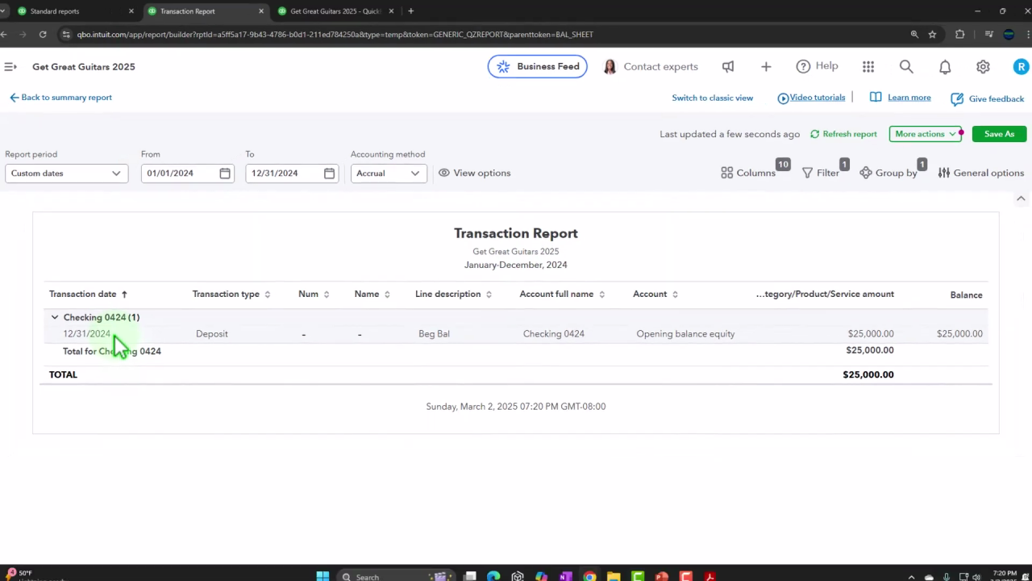
left_click(97, 98)
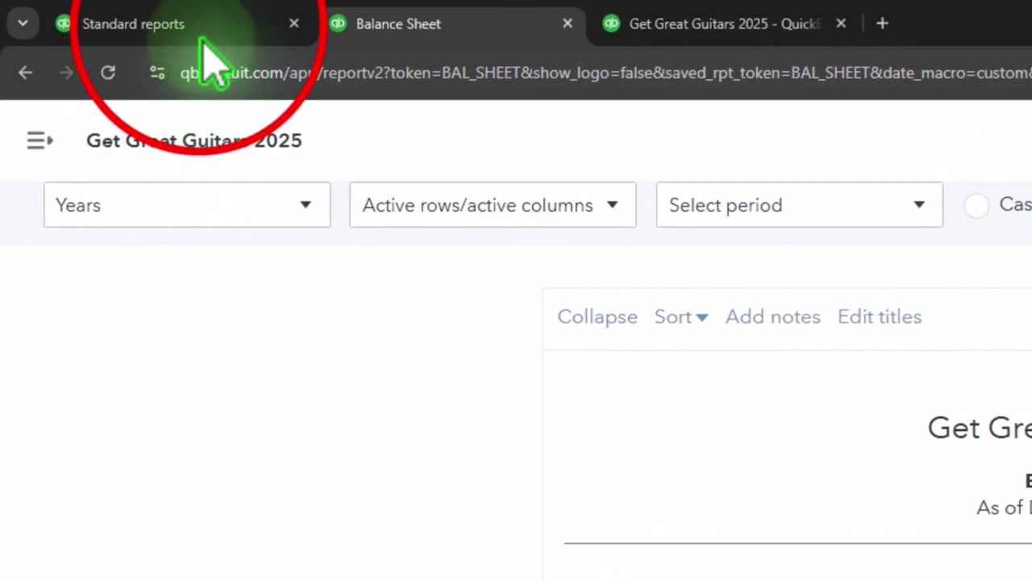
left_click(124, 19)
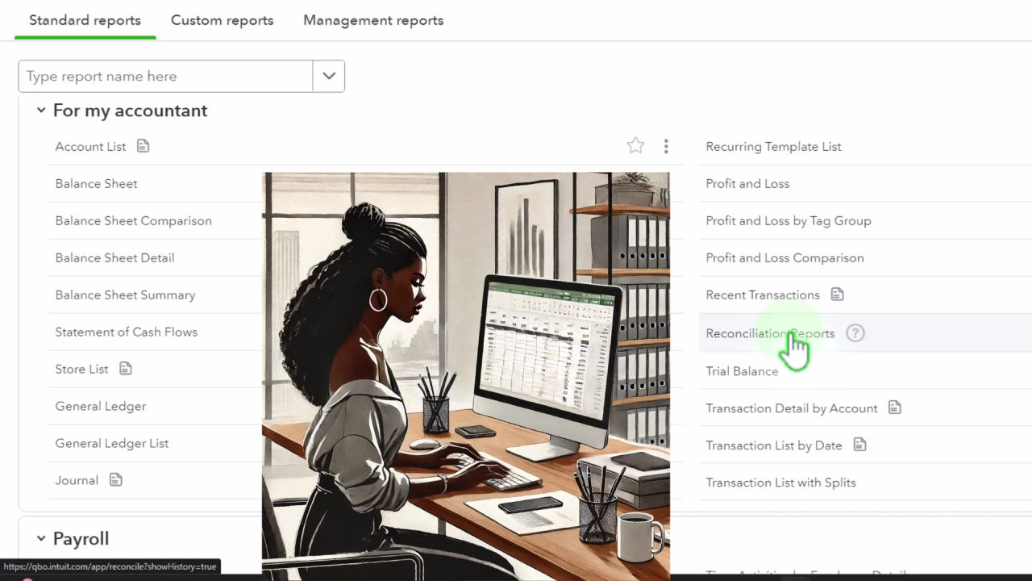
Step: Examine the For my accountant transaction lists, General Ledger and Journal entries in the list, down to the Payroll group
scroll(795, 343, "down", 1)
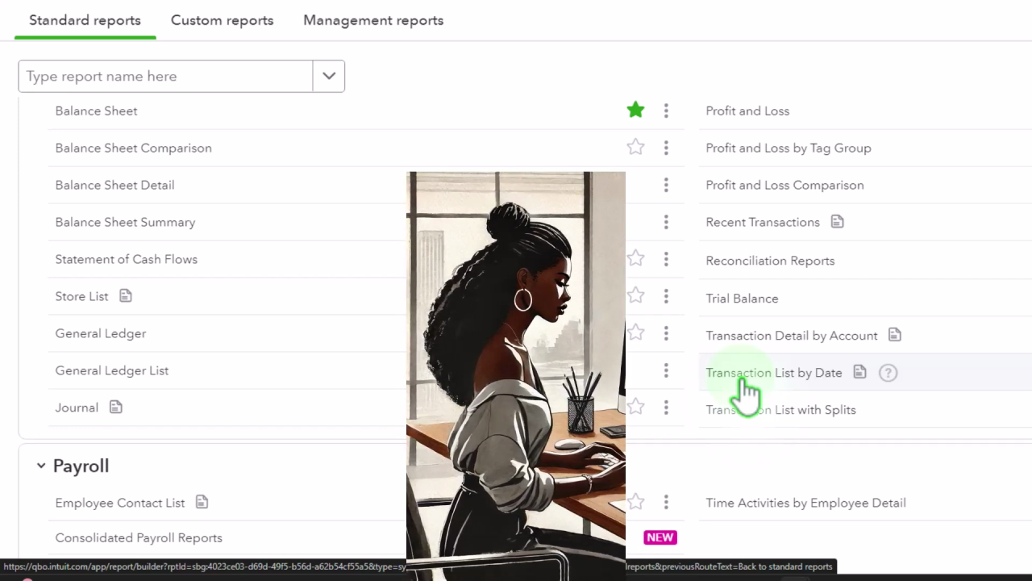
scroll(743, 389, "down", 1)
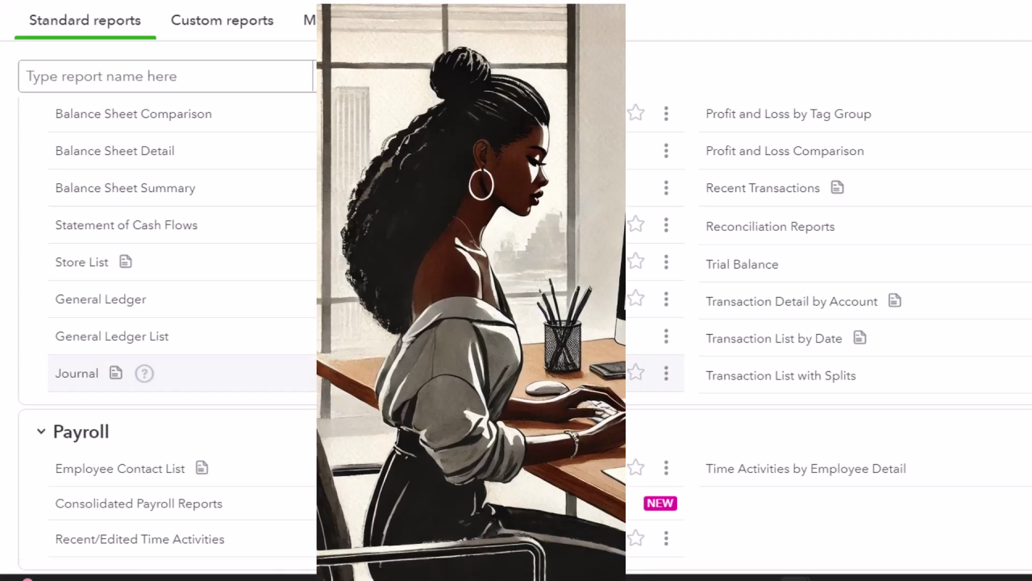
left_click(8, 354)
left_click(8, 353)
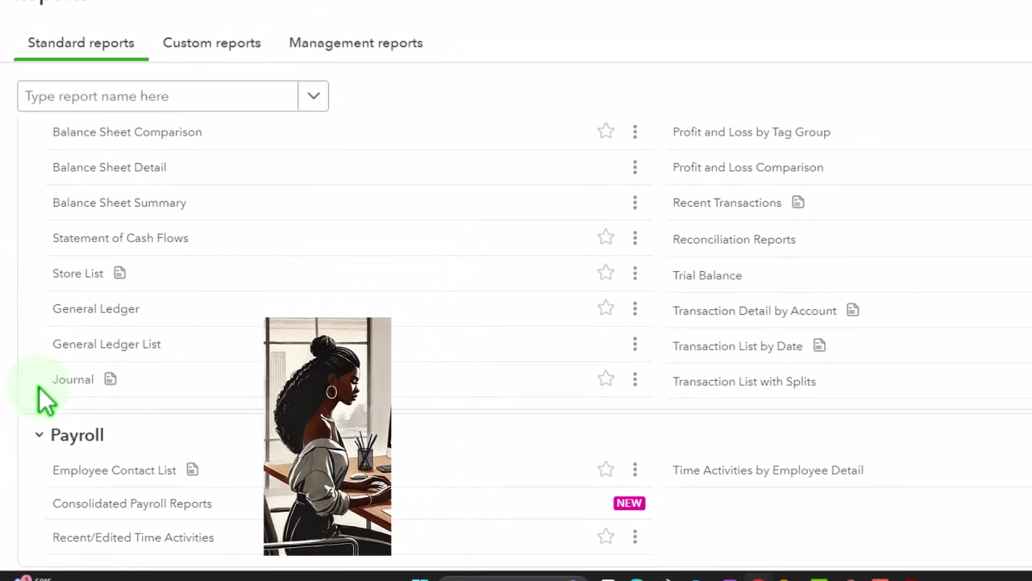